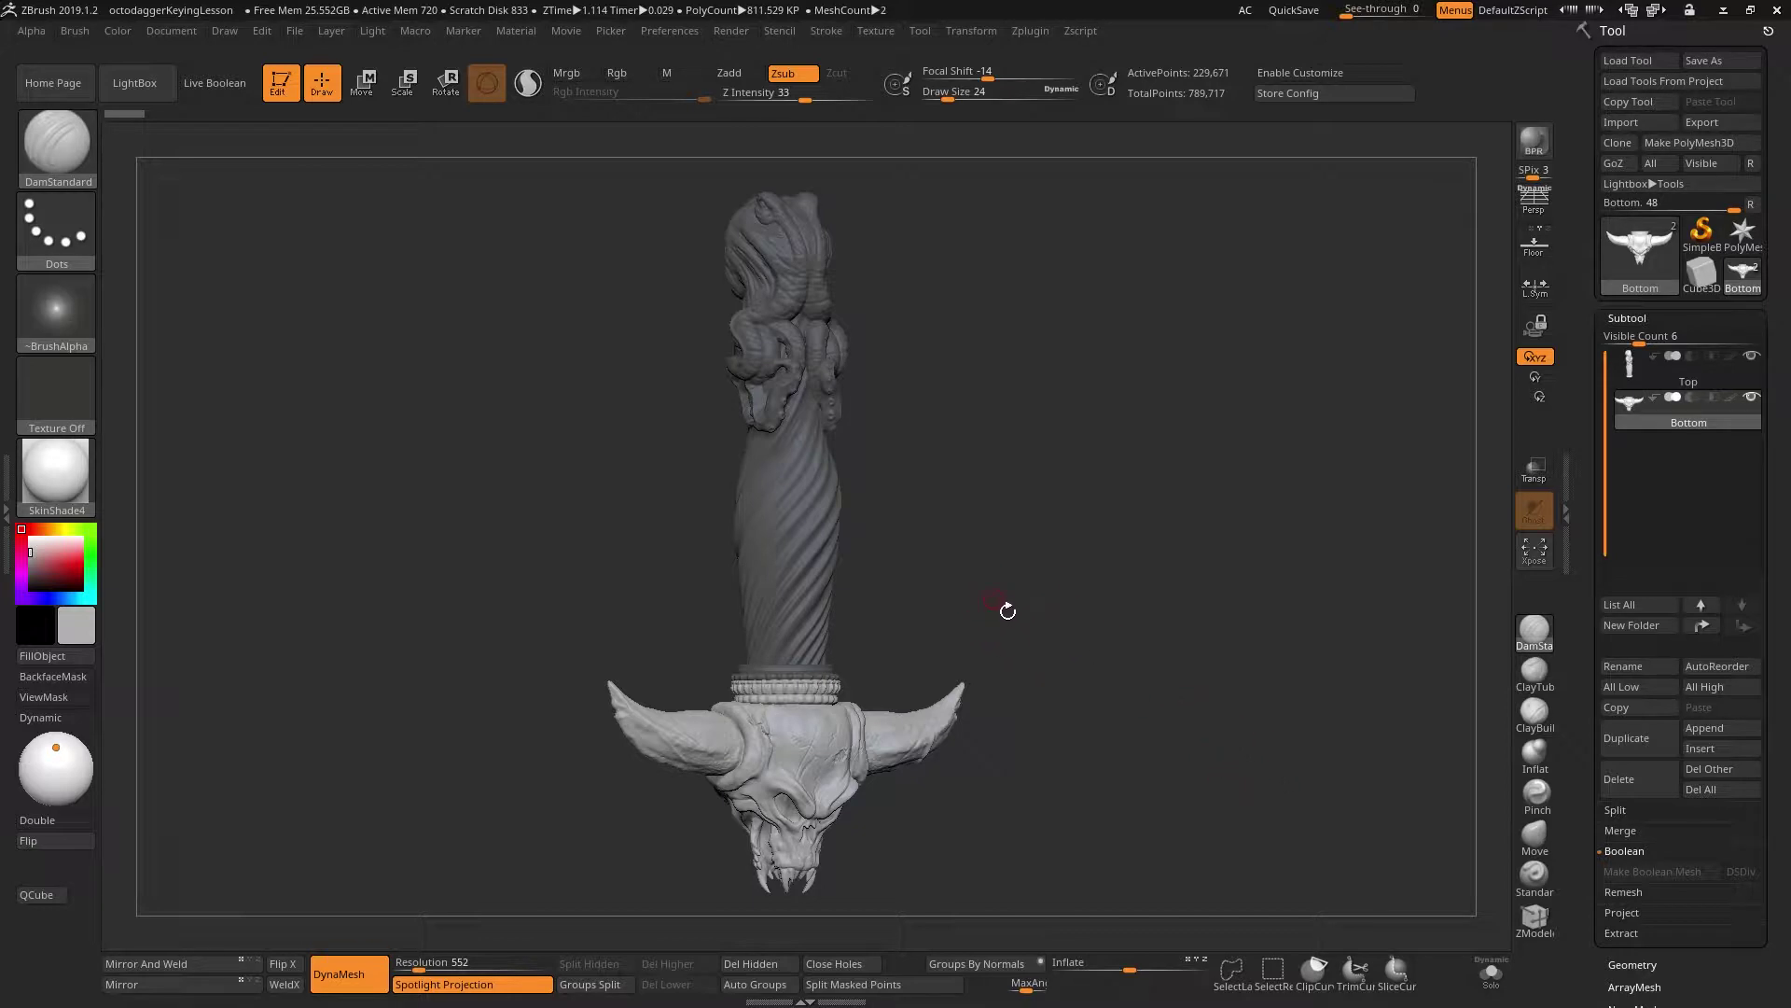
# Step: Isolate the Bottom skull guard and examine the flat joint face on its collar
pyautogui.click(1491, 975)
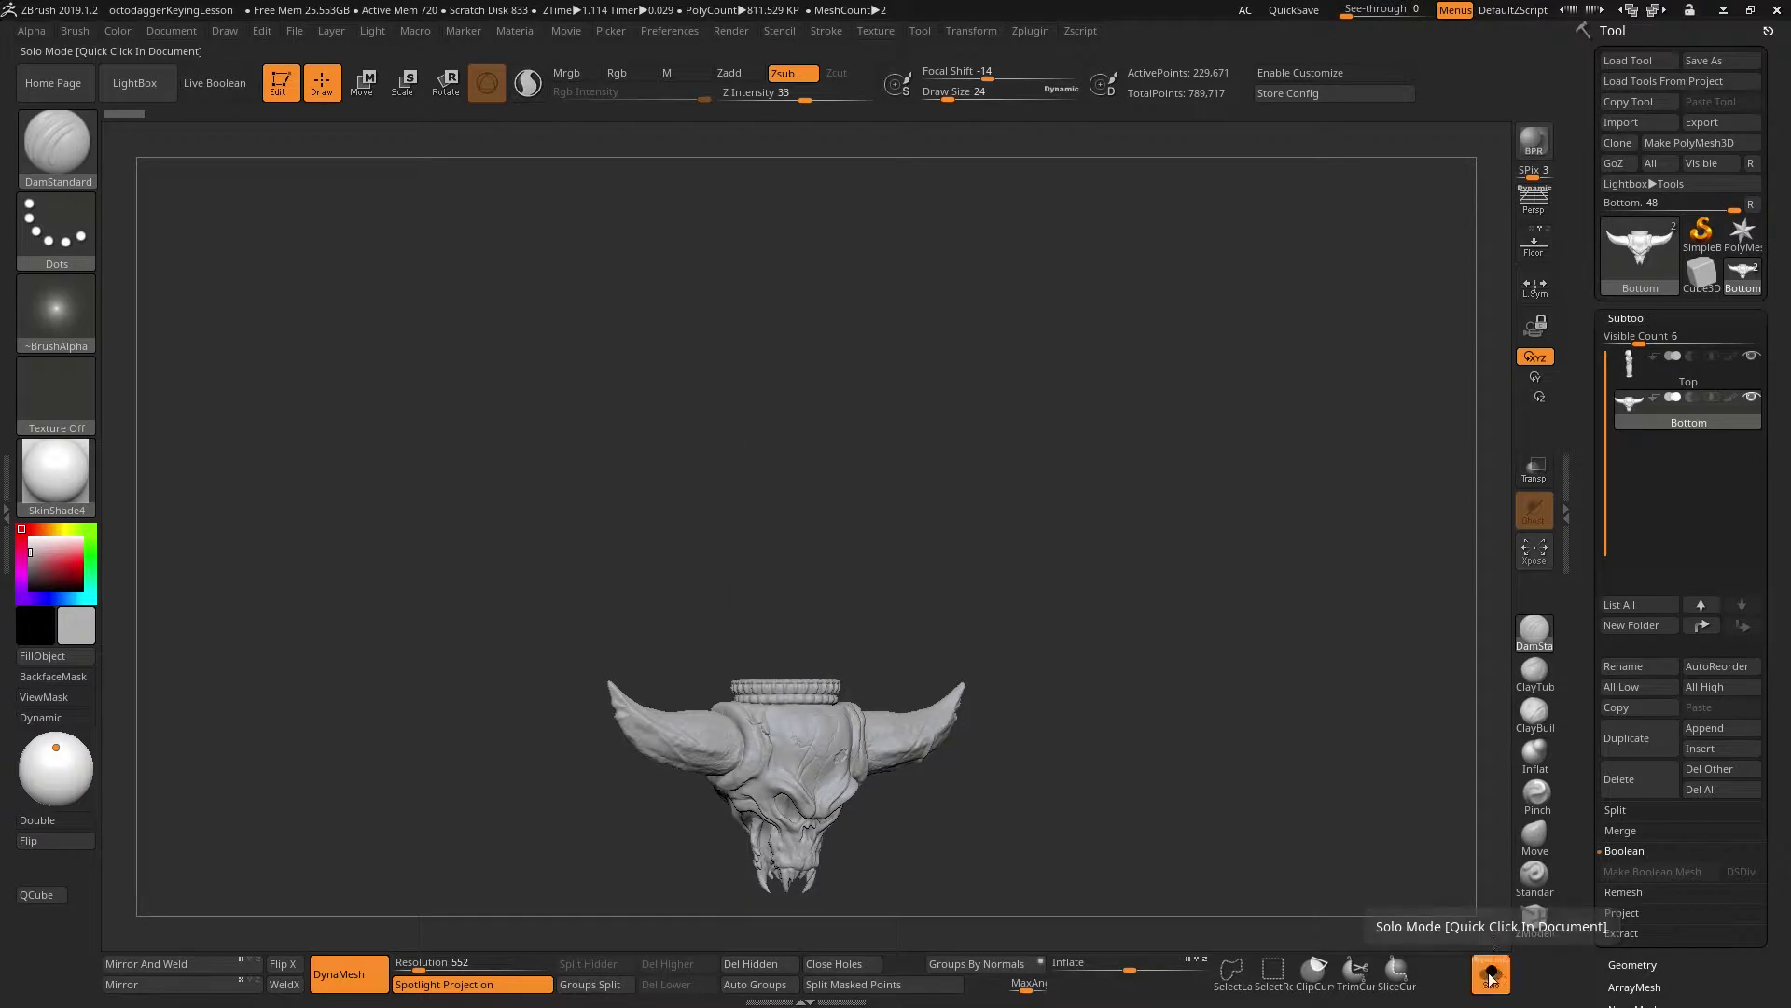
pyautogui.moveTo(1311, 709)
pyautogui.mouseDown()
pyautogui.moveTo(1284, 780)
pyautogui.moveTo(1325, 869)
pyautogui.mouseUp()
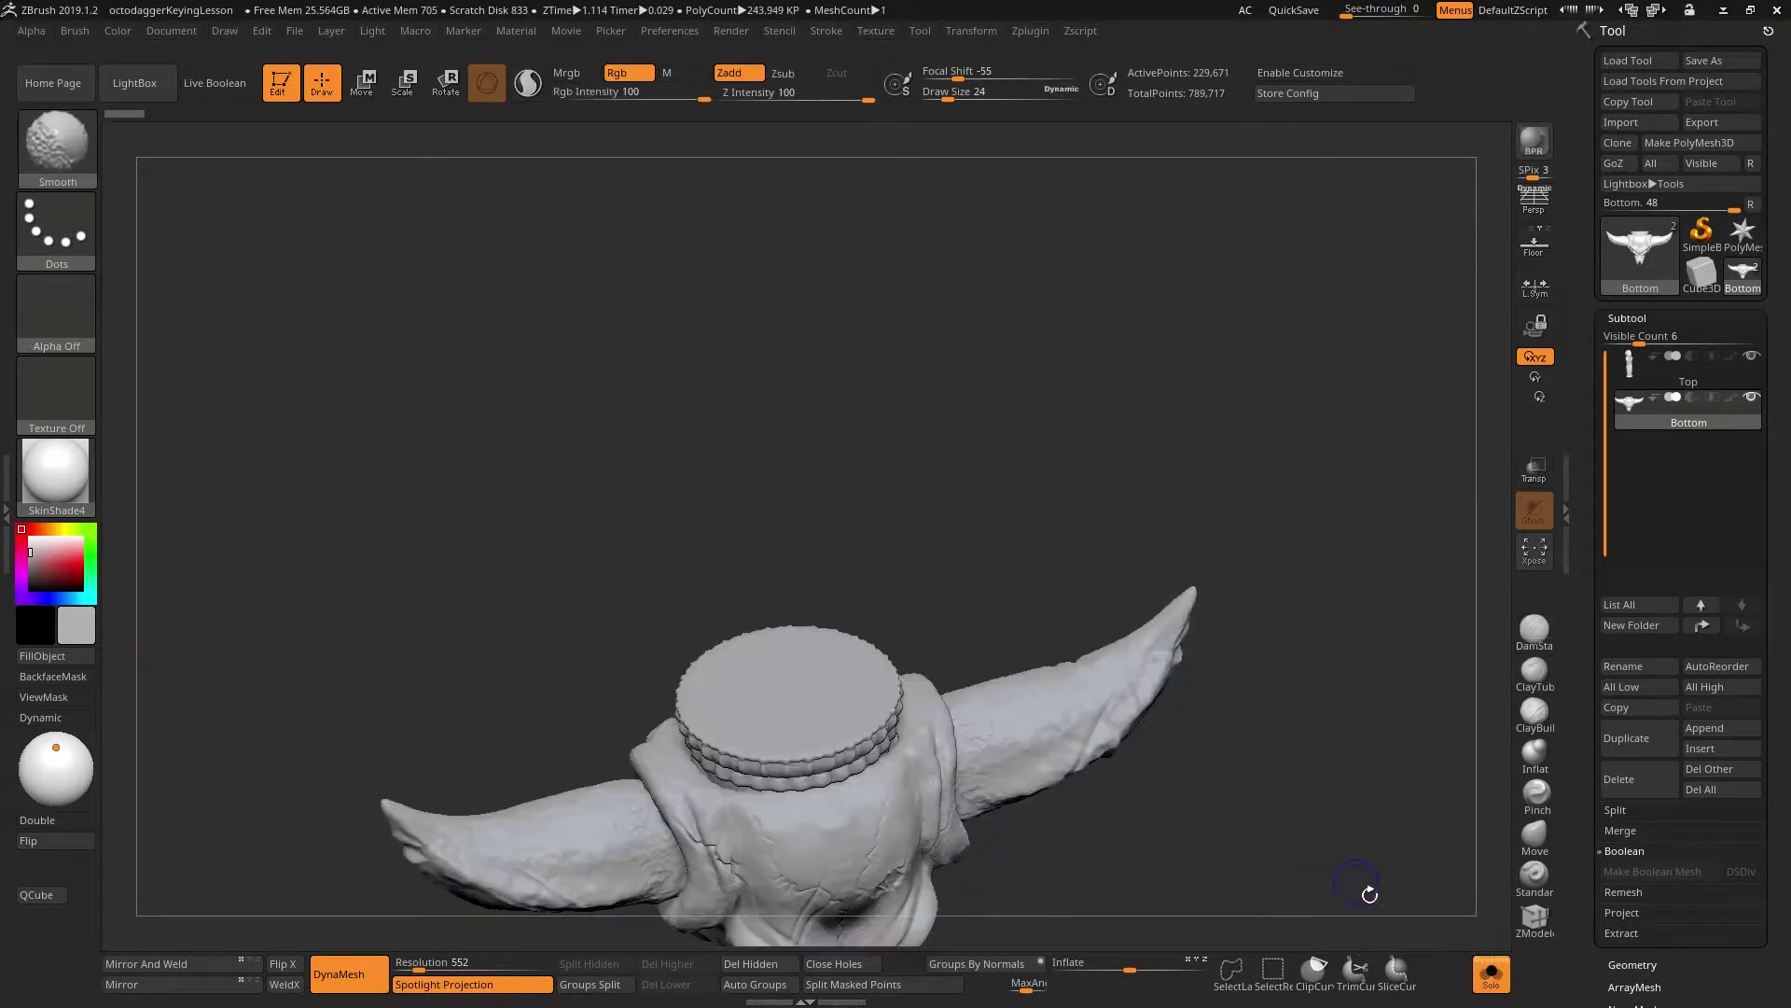
pyautogui.click(1491, 975)
# Step: Select the Top handle subtool and examine the flat joint face at its lower end in isolation
pyautogui.keyDown('alt'); pyautogui.click(832, 610); pyautogui.keyUp('alt')
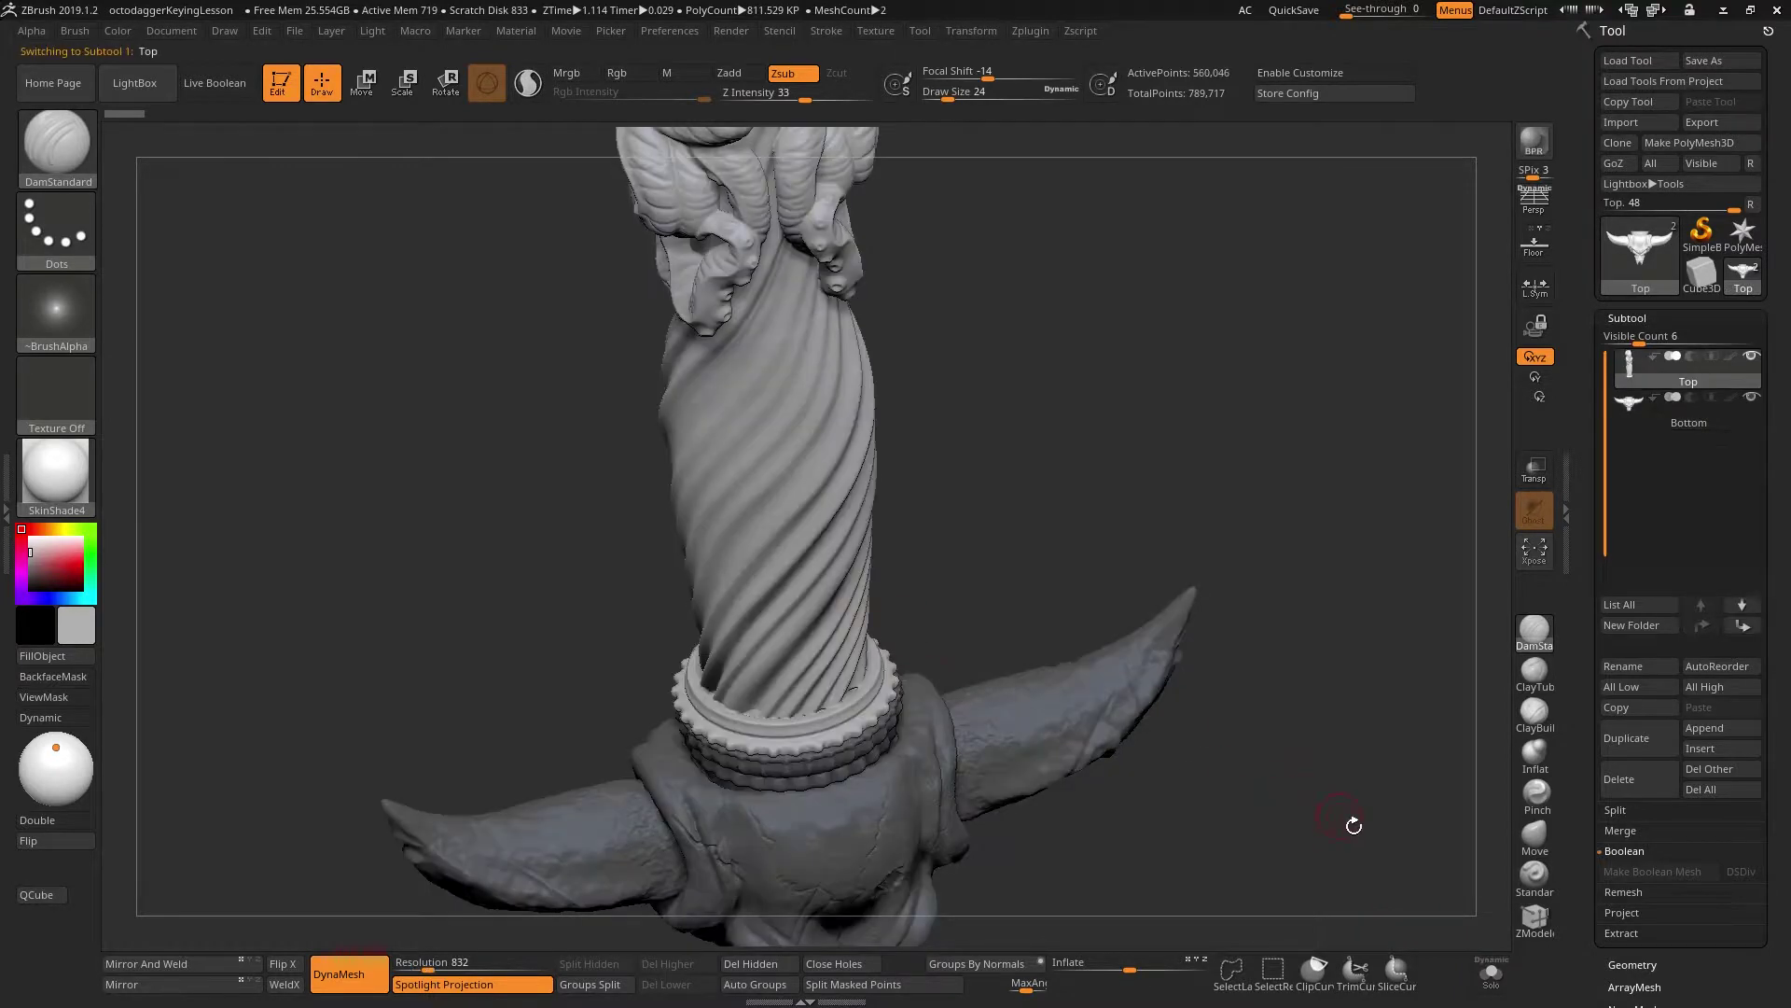
pyautogui.moveTo(1355, 824); pyautogui.dragTo(1447, 828)
pyautogui.click(1491, 973)
pyautogui.moveTo(1190, 774); pyautogui.dragTo(1167, 687)
pyautogui.hotkey('shift', 'f')
pyautogui.hotkey('shift', 'f')
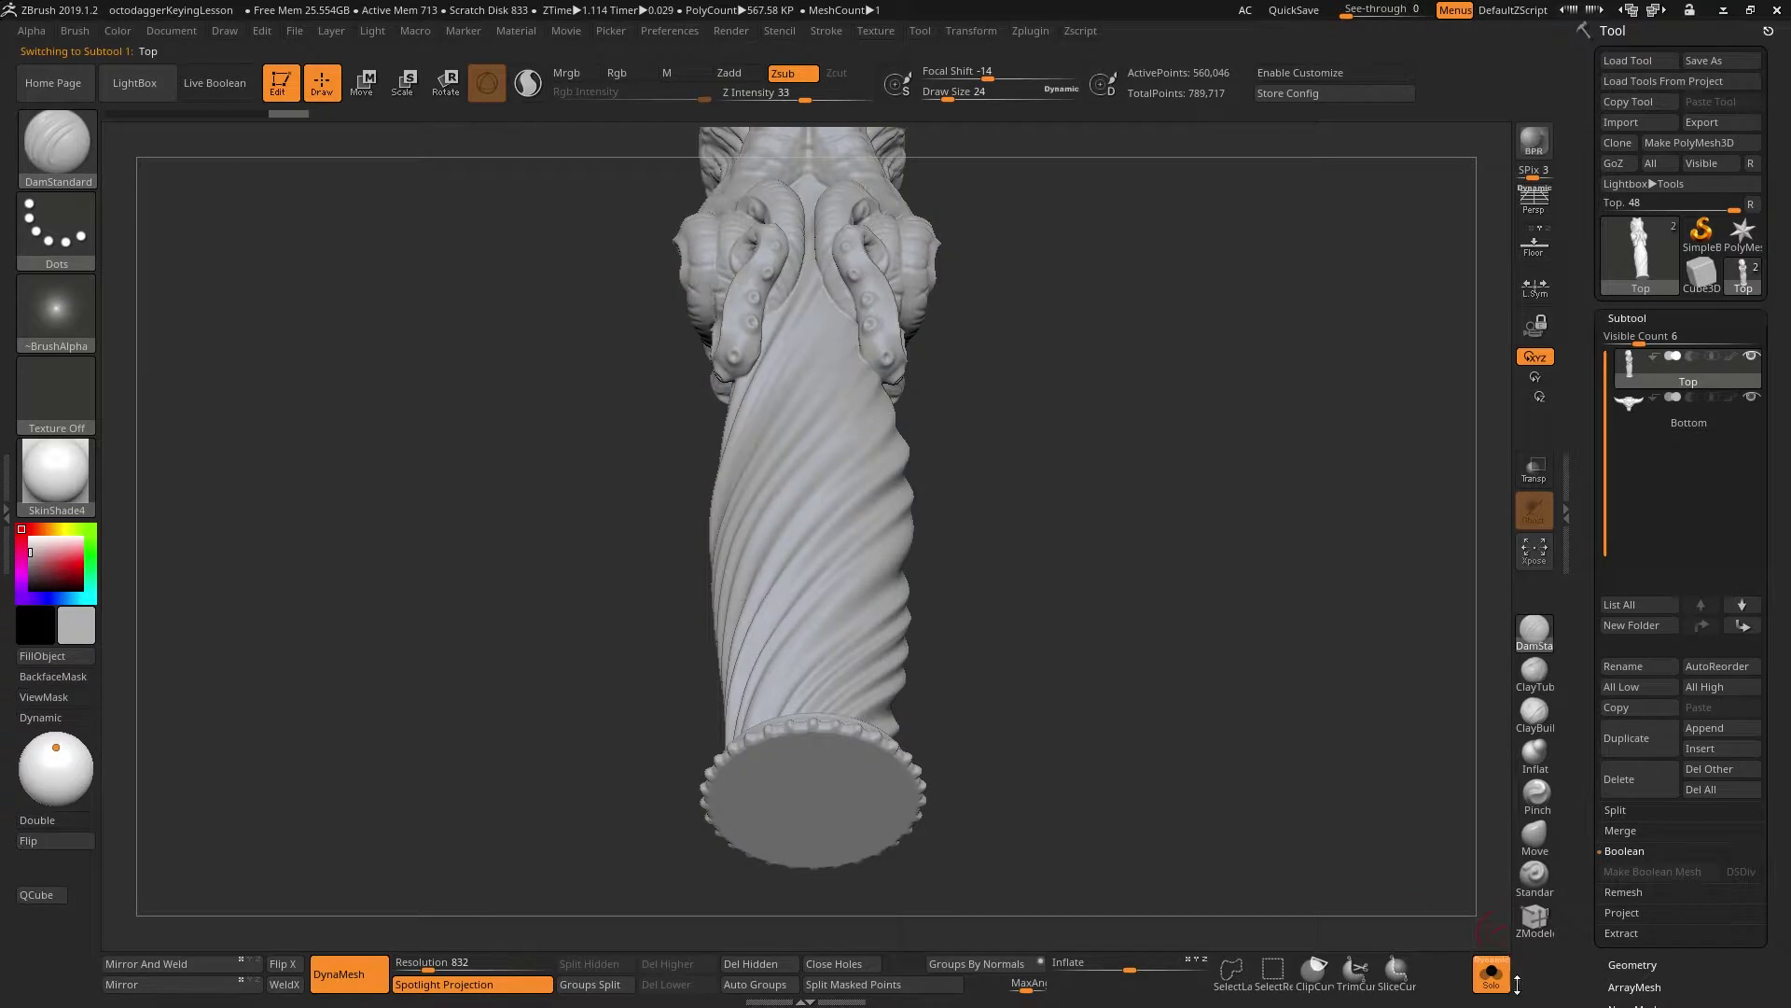
pyautogui.click(1491, 973)
pyautogui.keyDown('shift'); pyautogui.moveTo(1332, 765); pyautogui.dragTo(1440, 511); pyautogui.keyUp('shift')
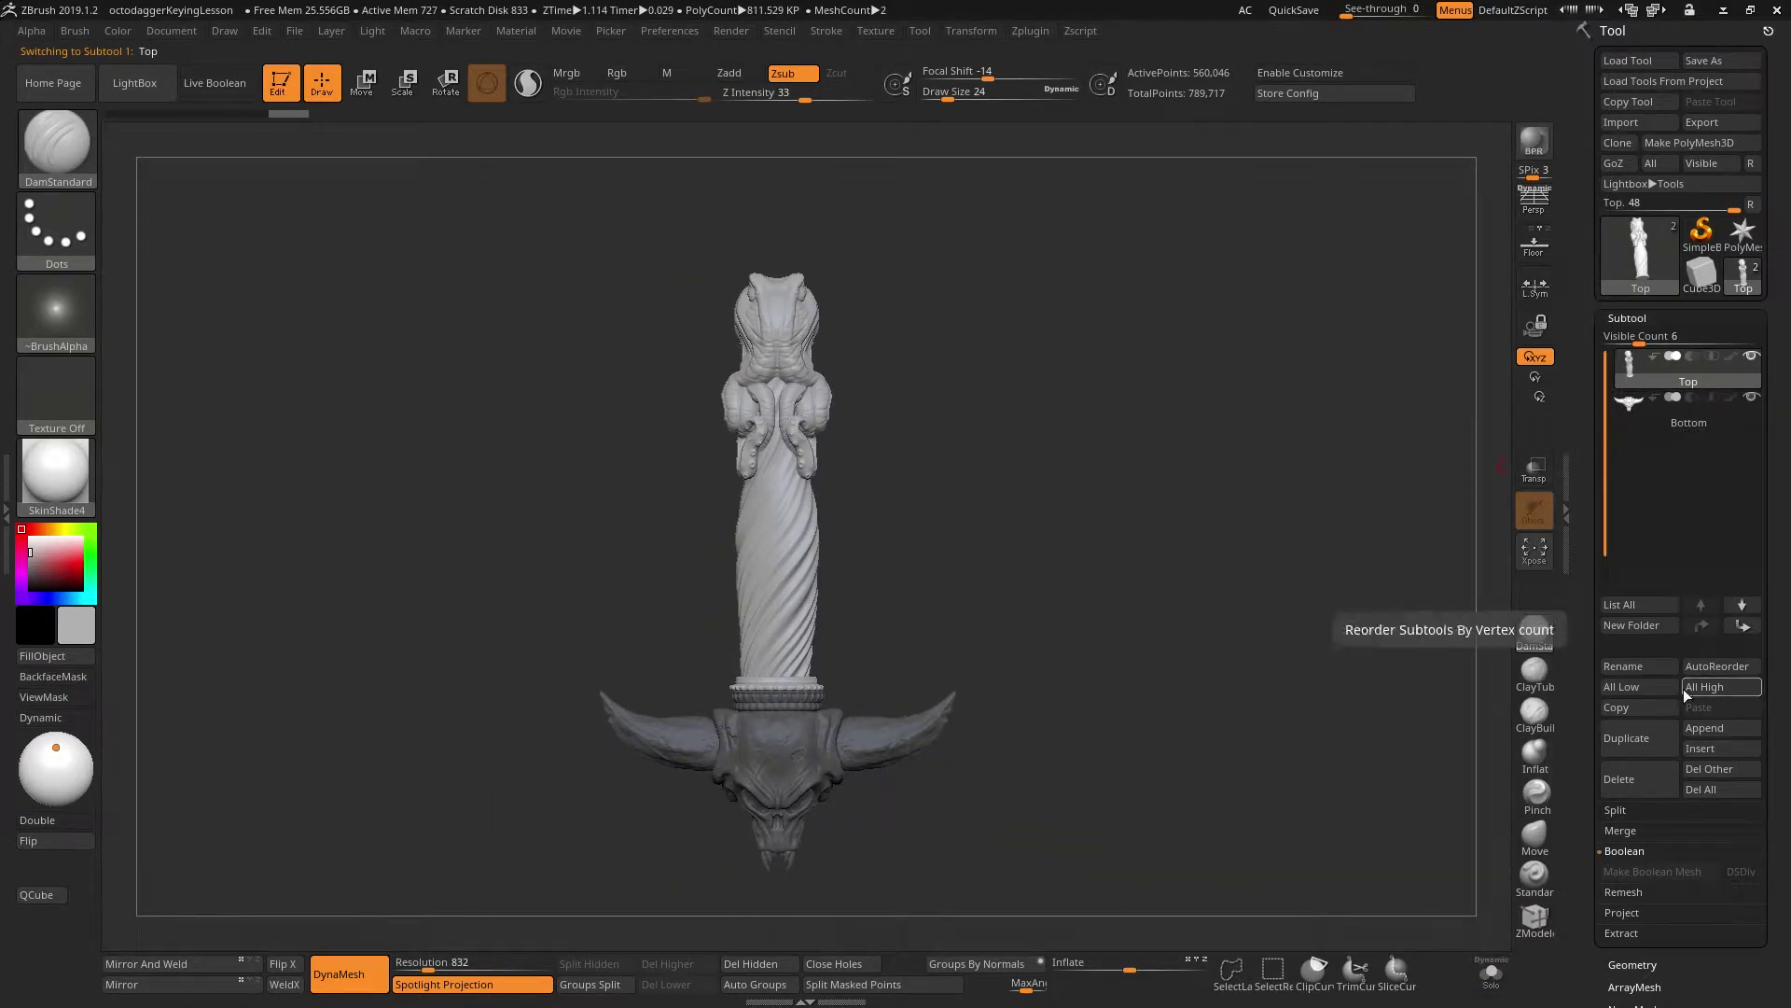
# Step: Append a Cube3D as a new subtool and rename it Male
pyautogui.click(1718, 725)
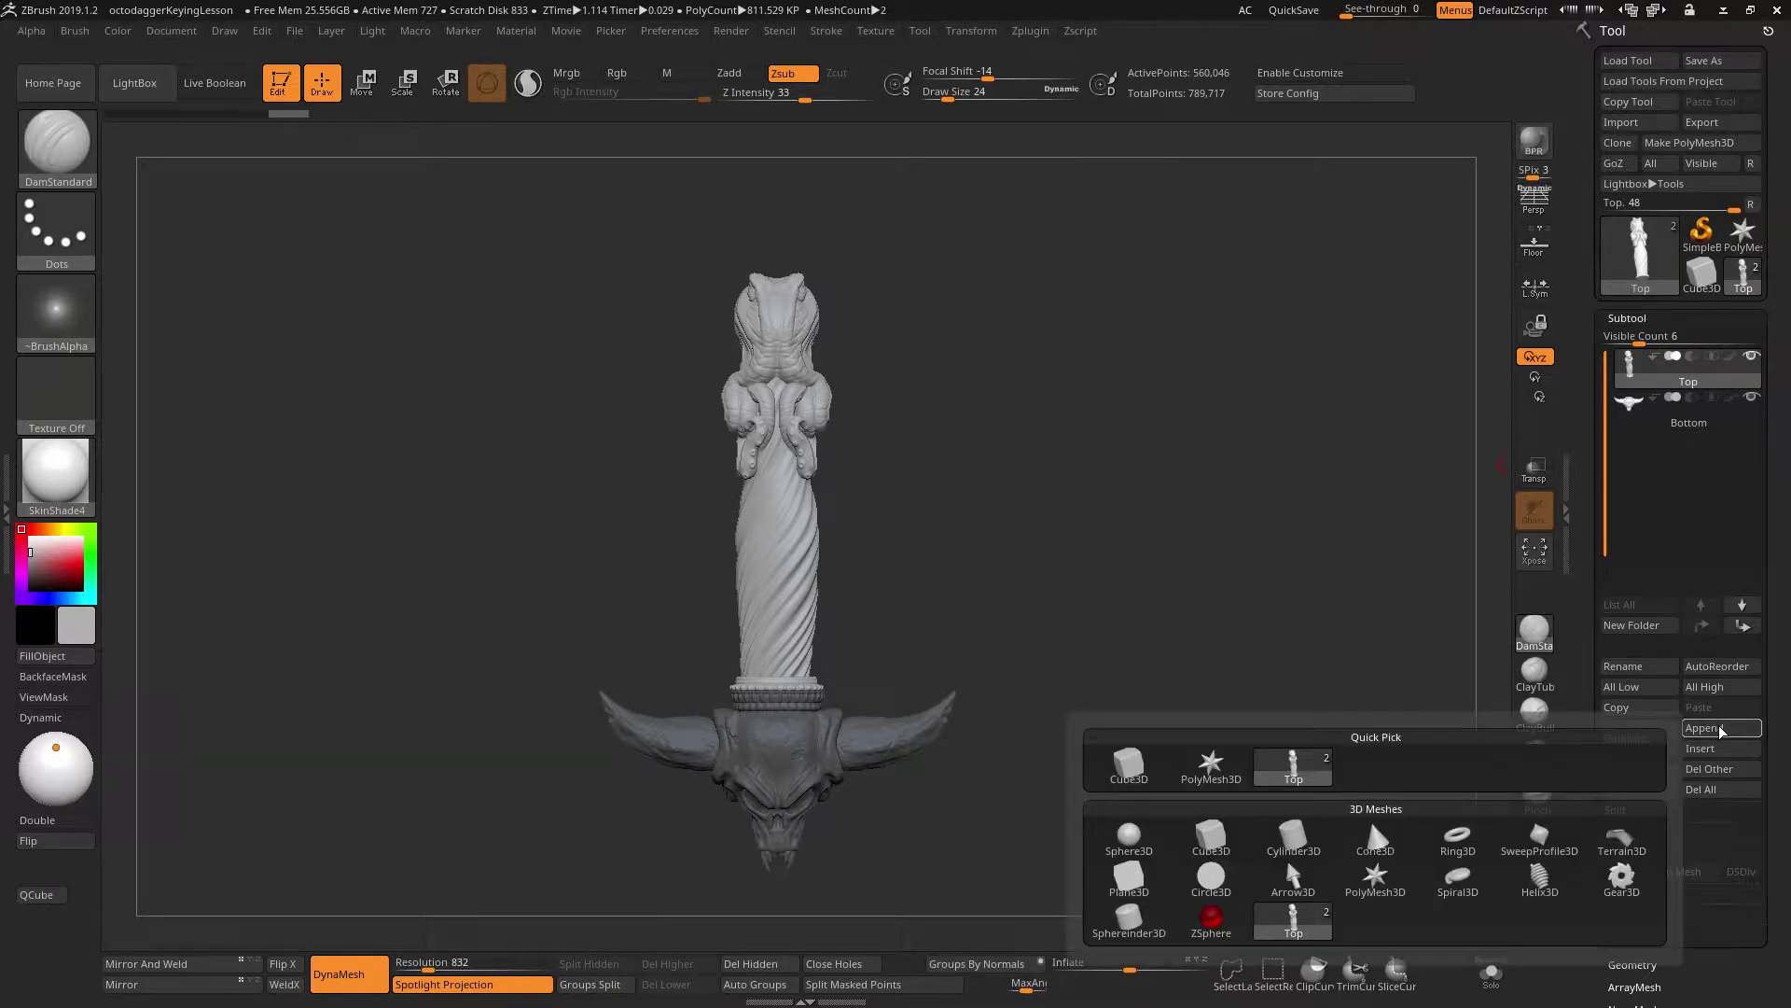
pyautogui.click(1129, 763)
pyautogui.click(1679, 457)
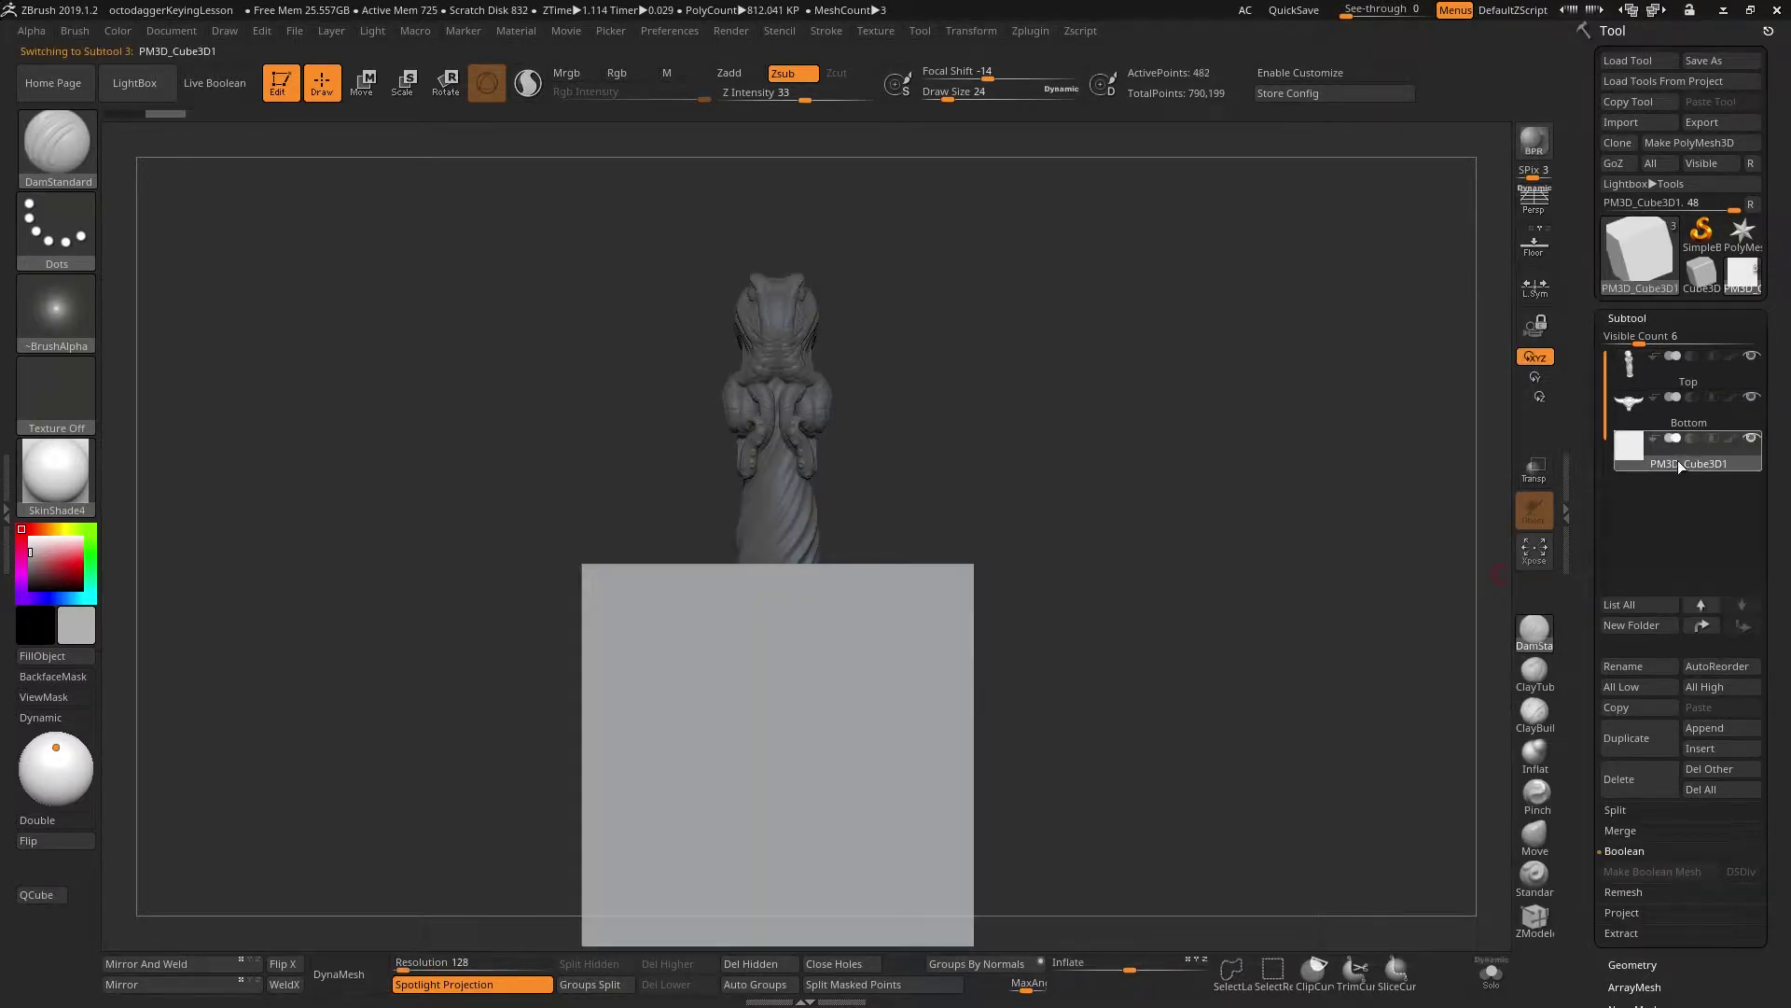
pyautogui.click(1643, 663)
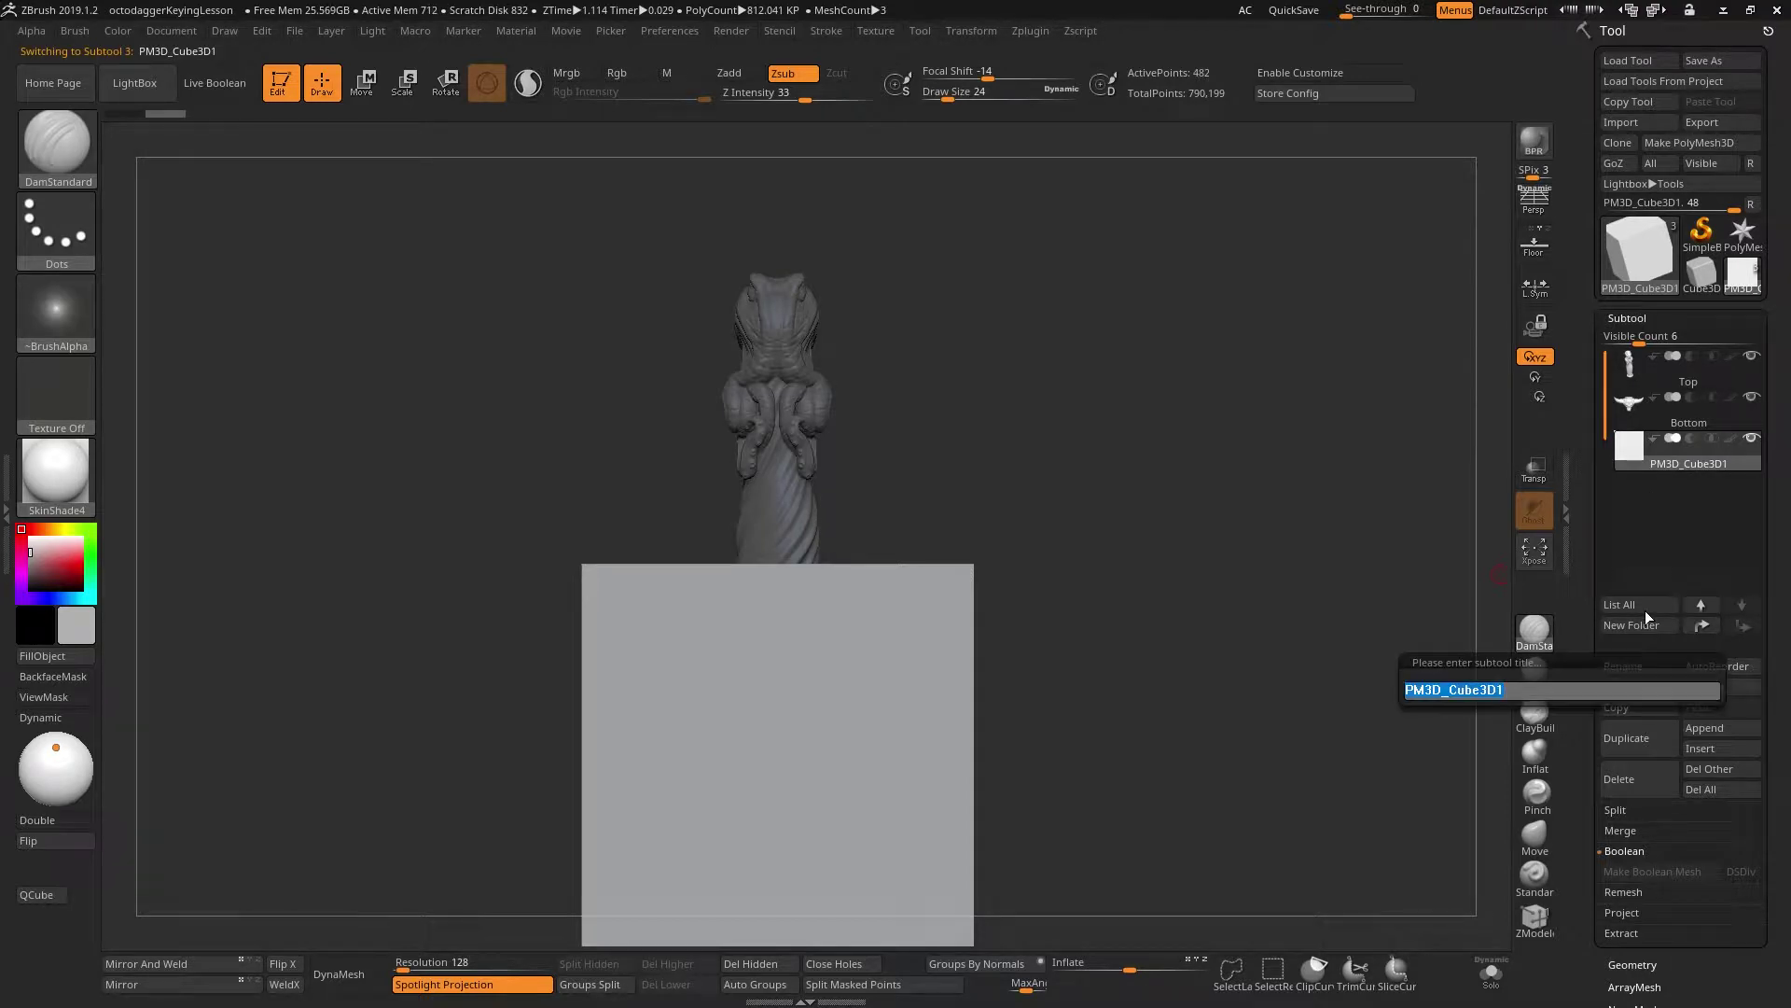
pyautogui.write('male')
pyautogui.press('Return')
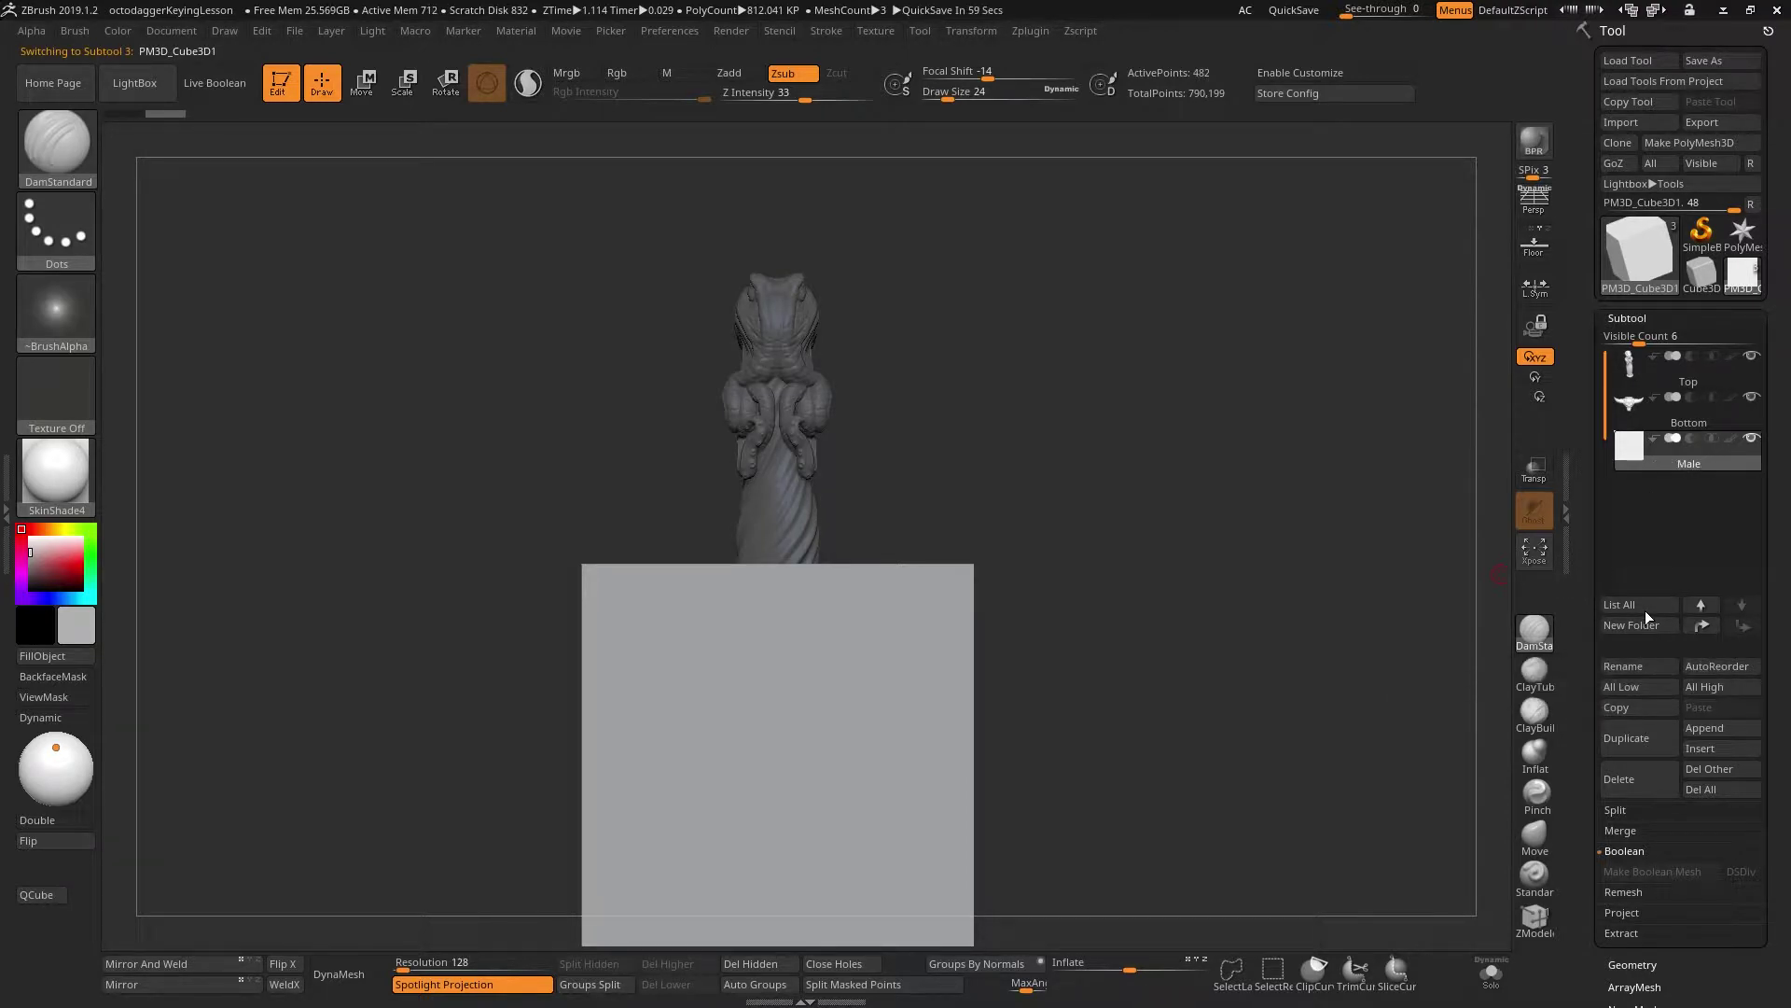
# Step: Show the polyframe and reinitialize the Male cube as a QCube with X, Y and Z resolution 2
pyautogui.hotkey('shift', 'f')
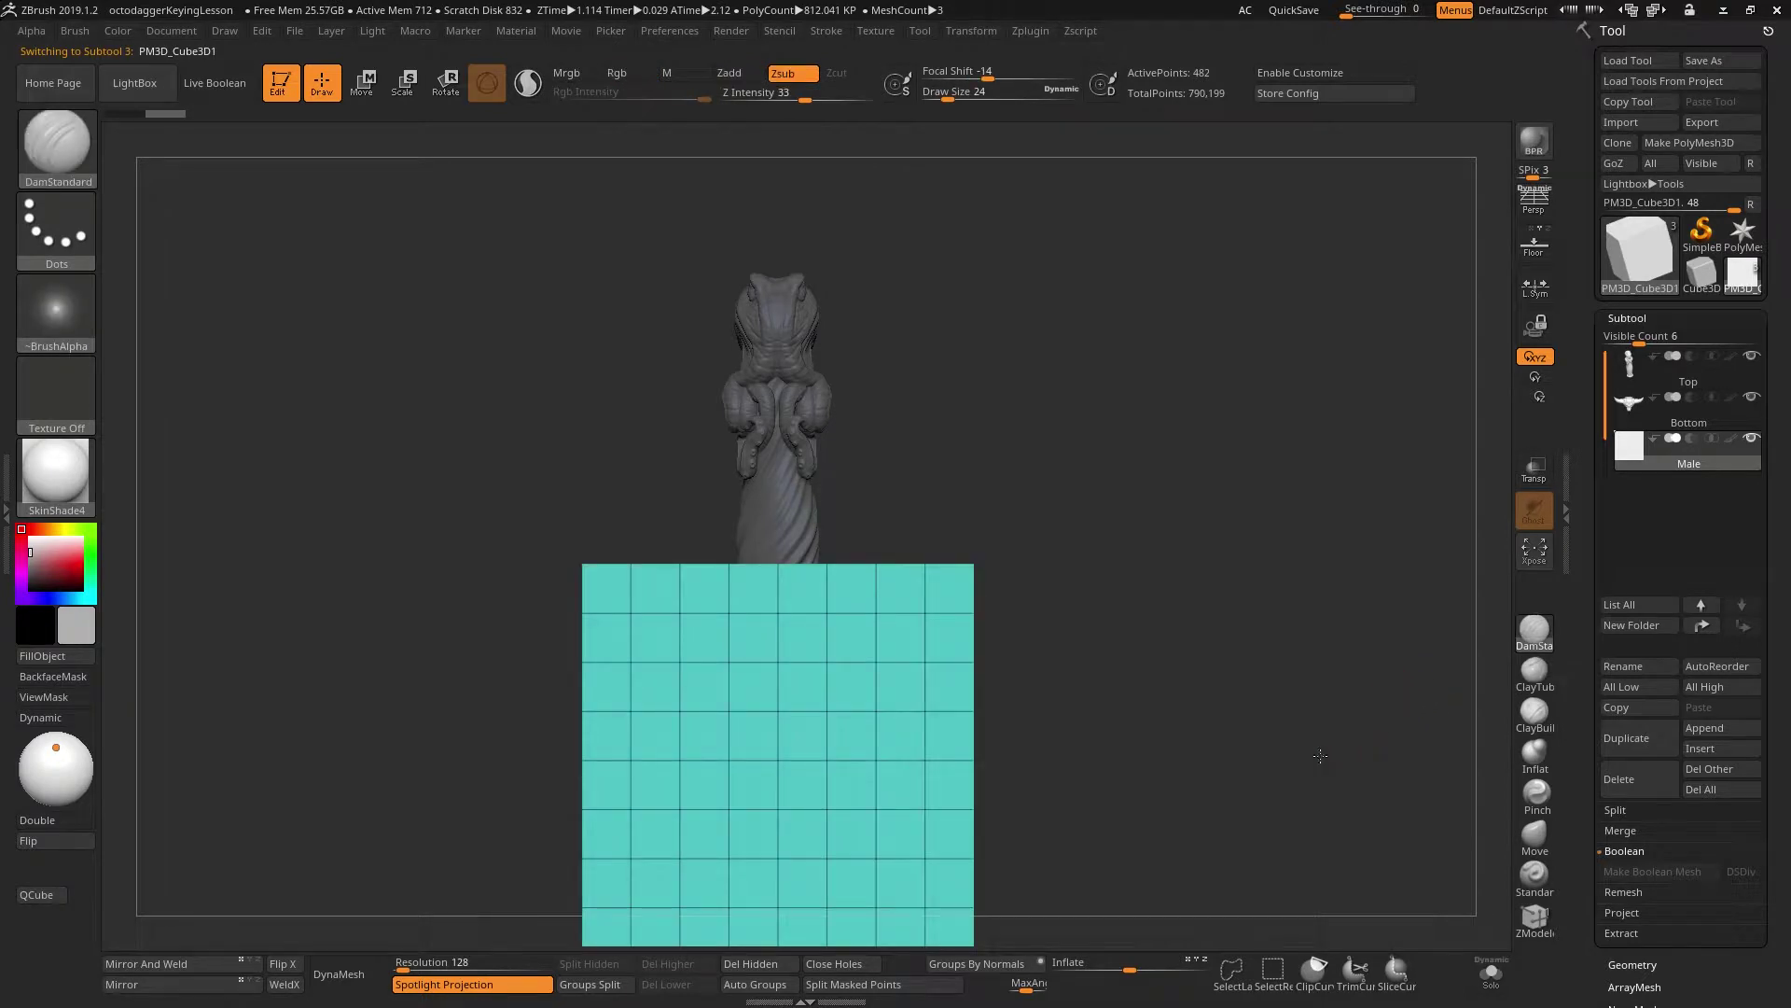
pyautogui.keyDown('alt'); pyautogui.moveTo(1320, 755); pyautogui.dragTo(1330, 658); pyautogui.keyUp('alt')
pyautogui.scroll(-10, 1778, 653)
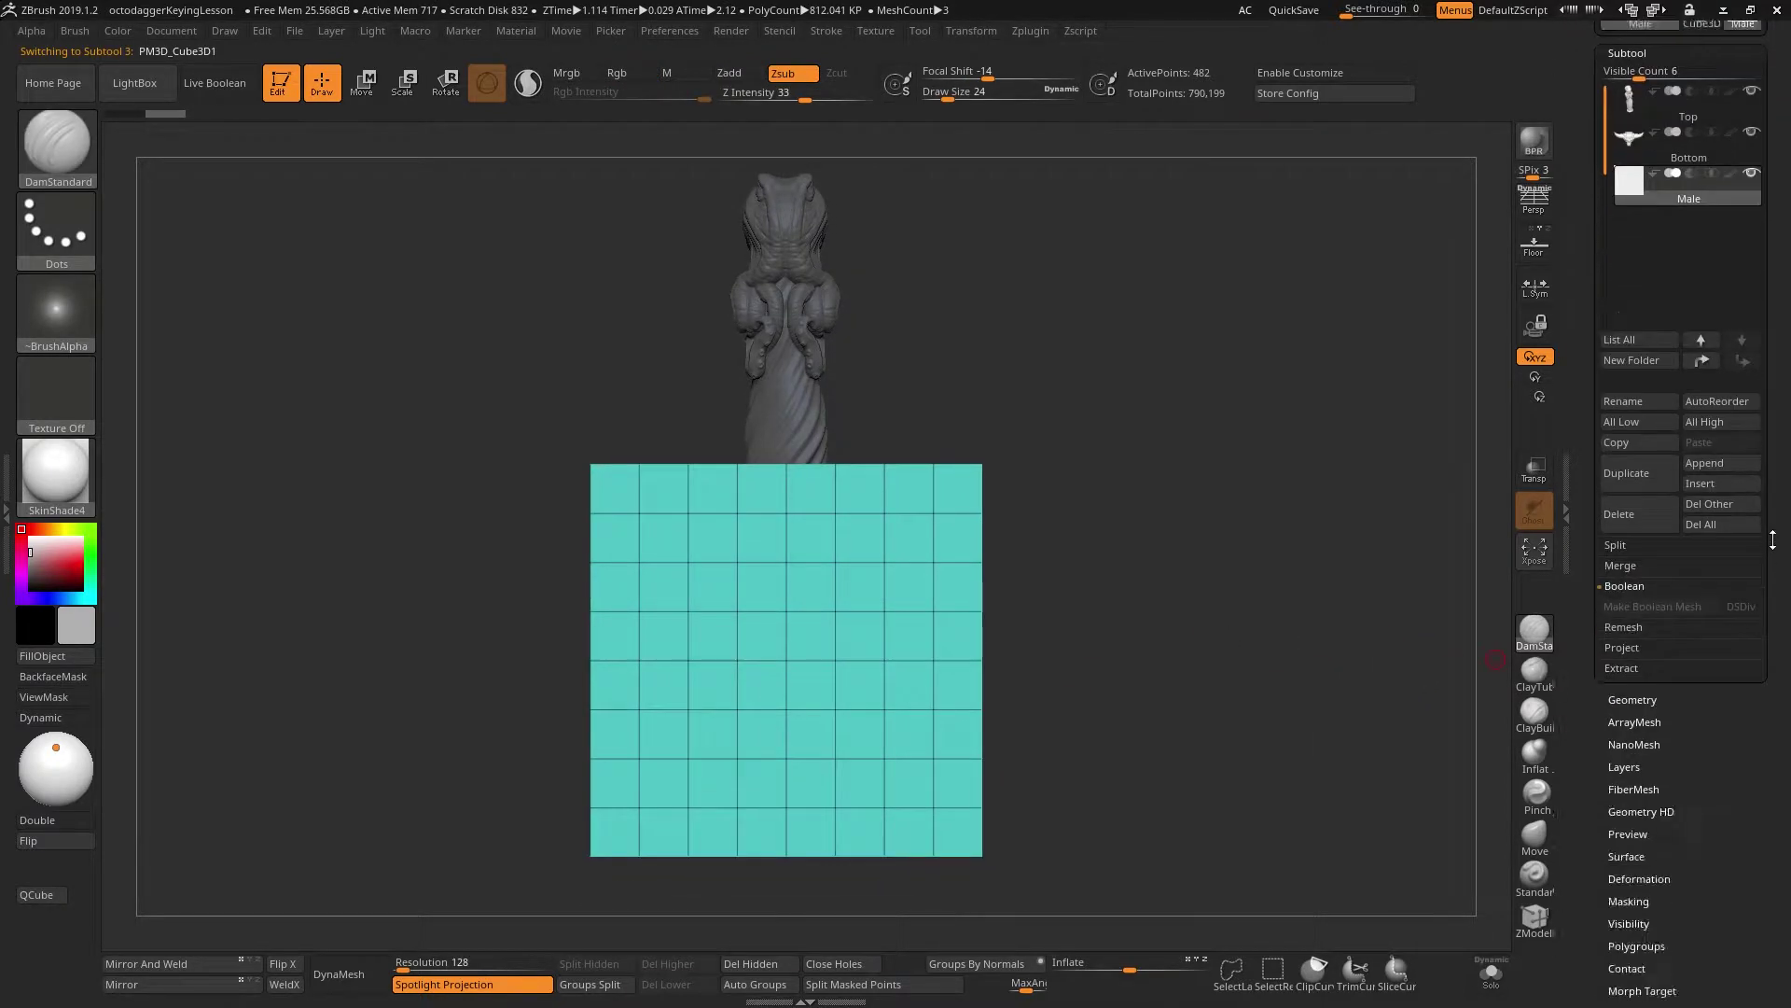
pyautogui.click(1629, 743)
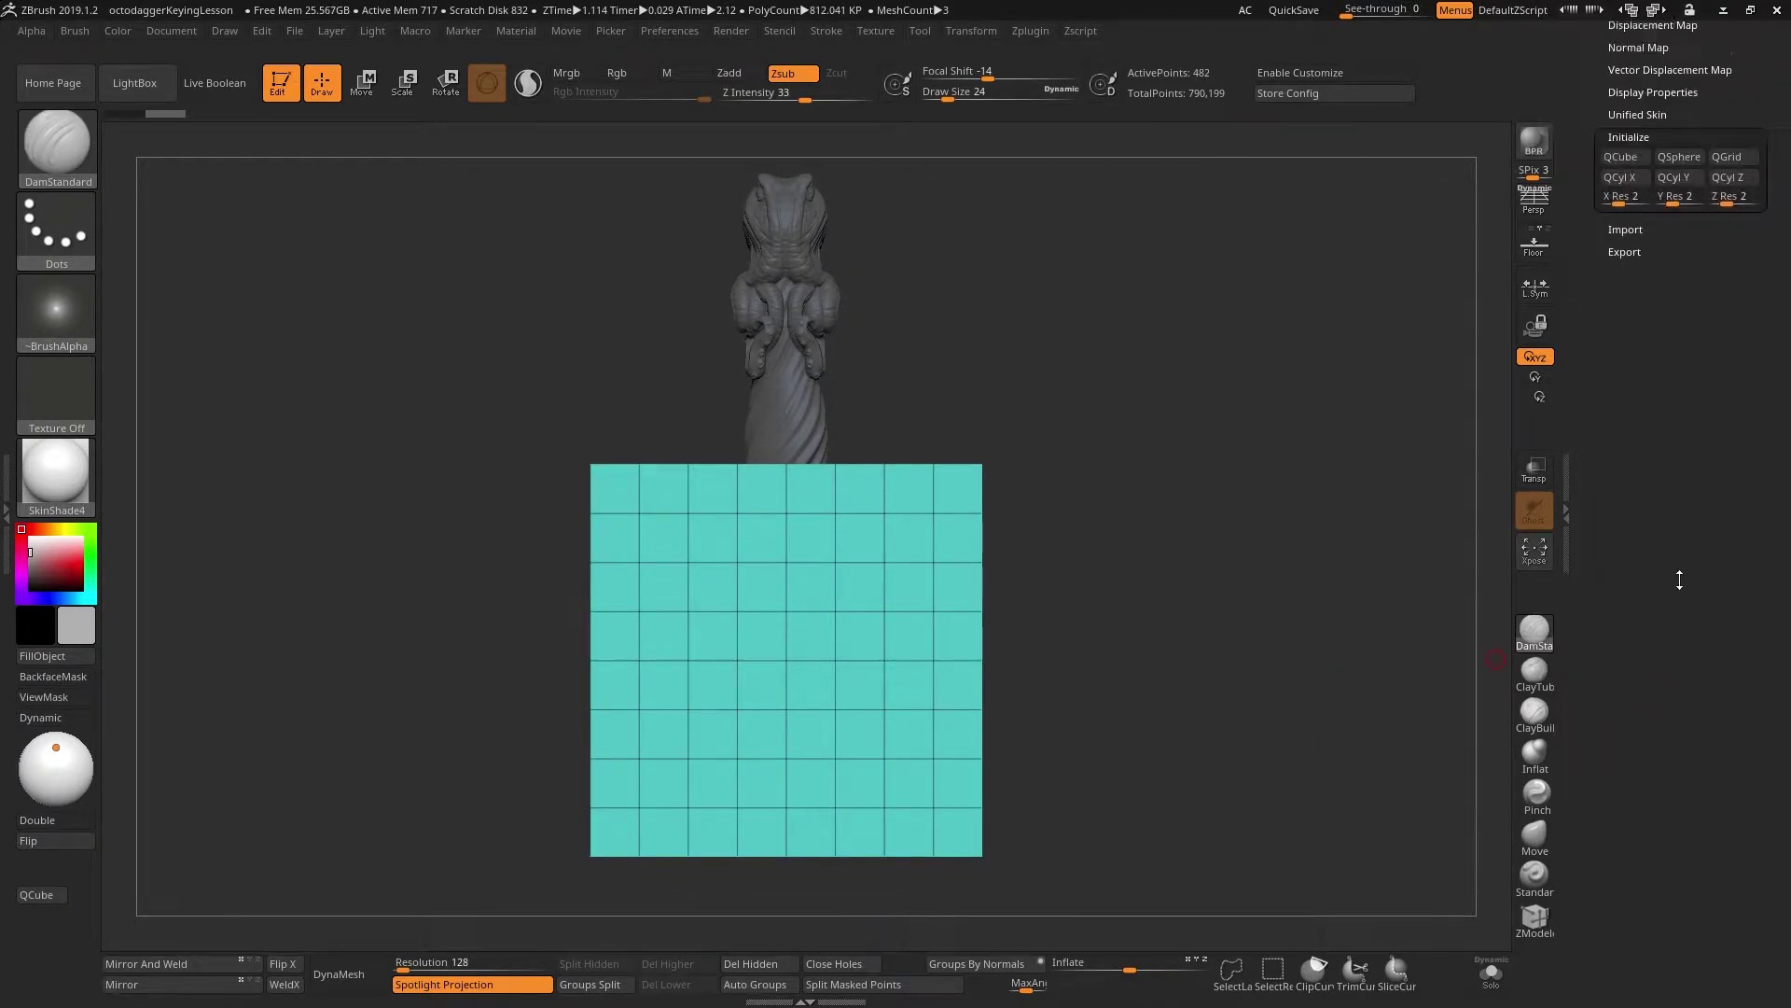
pyautogui.click(1624, 652)
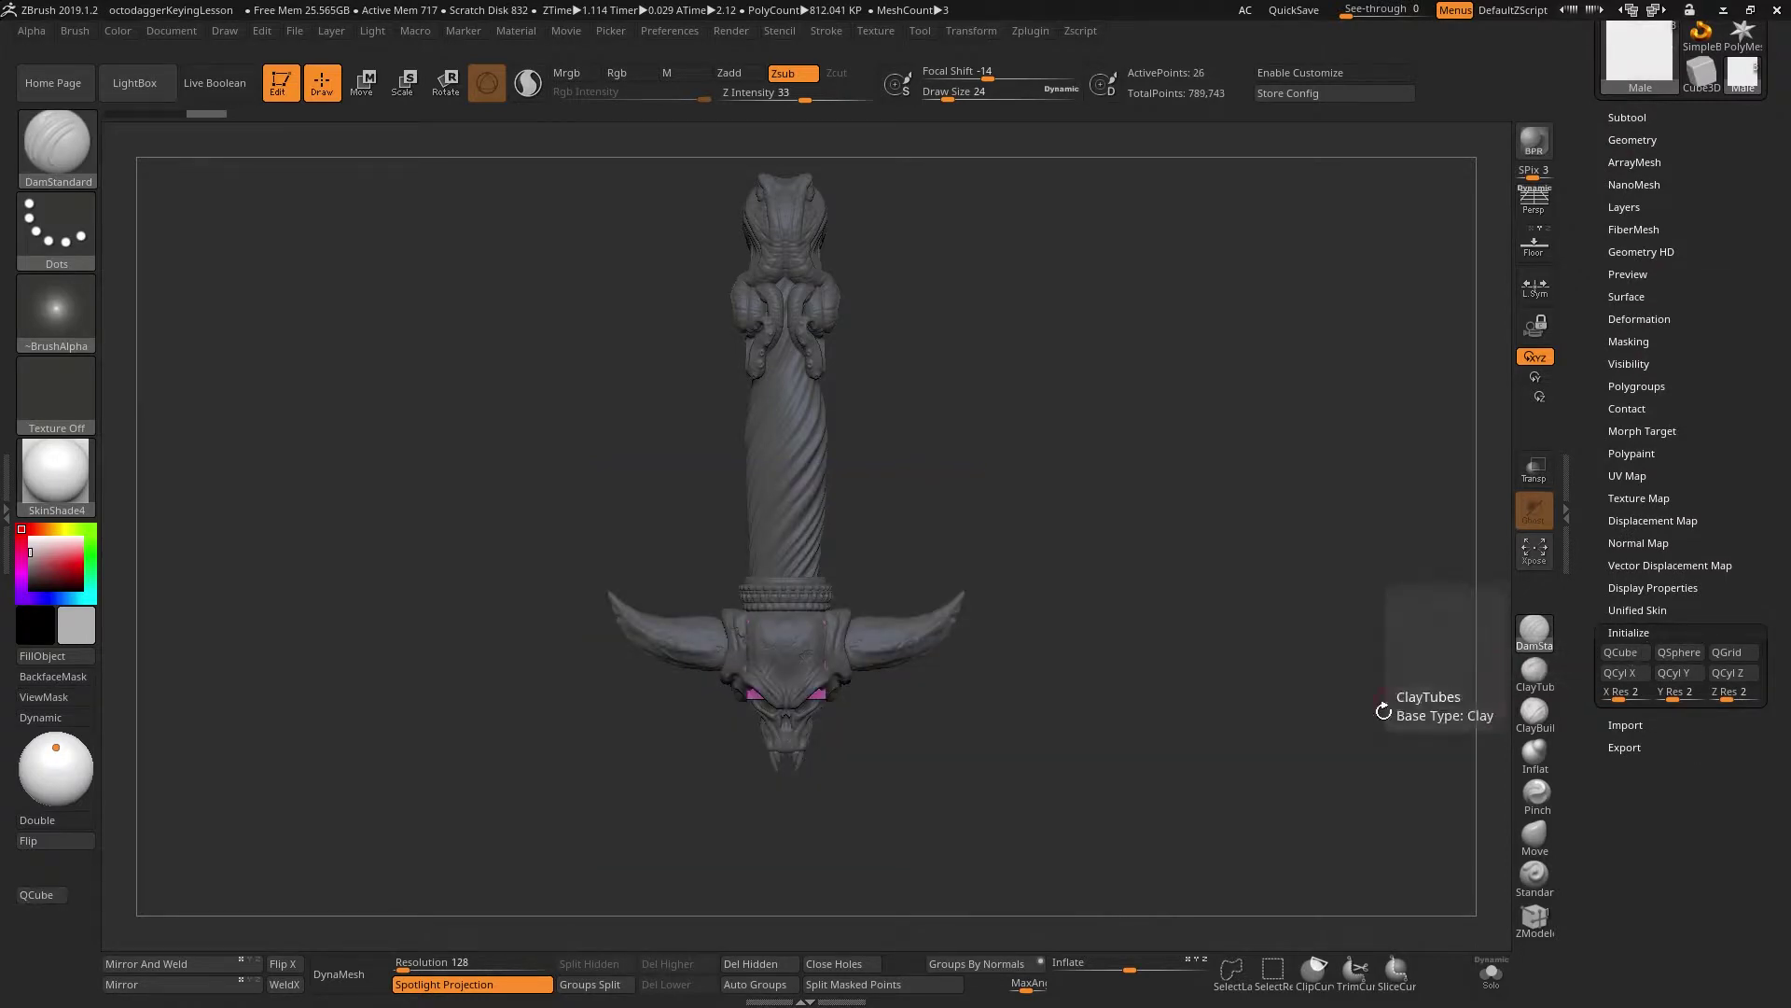
# Step: Isolate the Male cube and delete its middle edge loops in all three directions with the ZModeler brush
pyautogui.click(1492, 977)
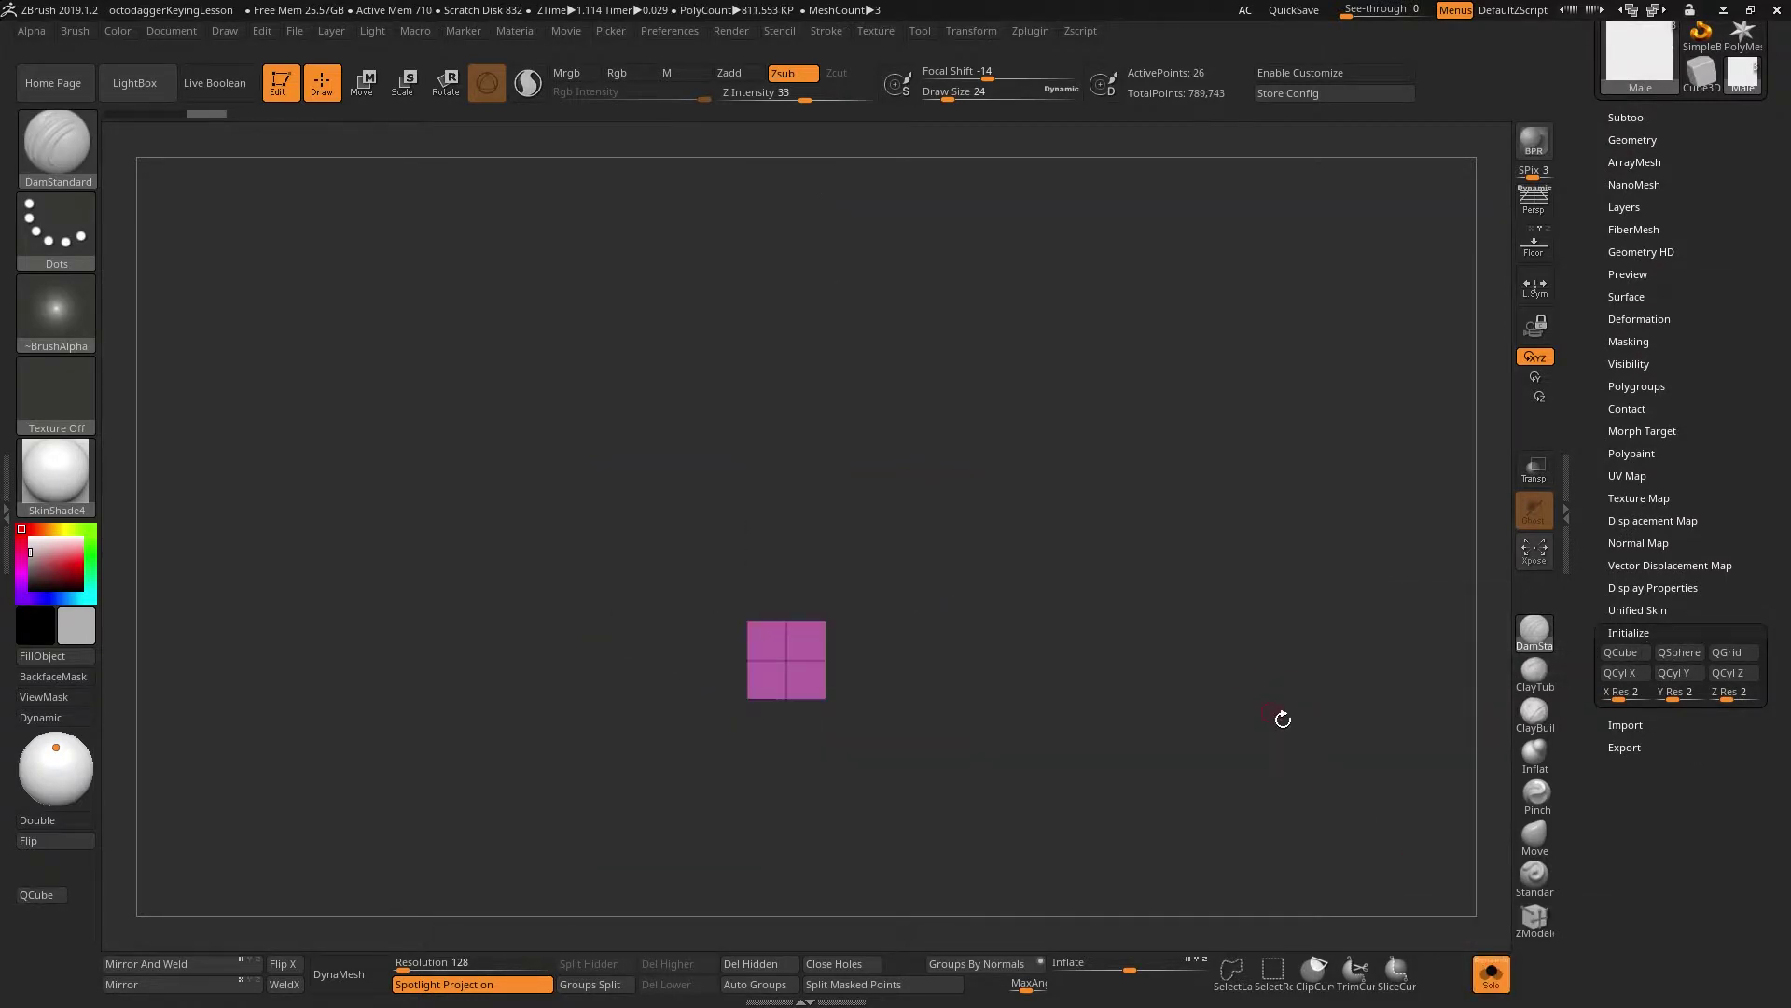
pyautogui.moveTo(1240, 650); pyautogui.dragTo(1325, 737)
pyautogui.click(1535, 919)
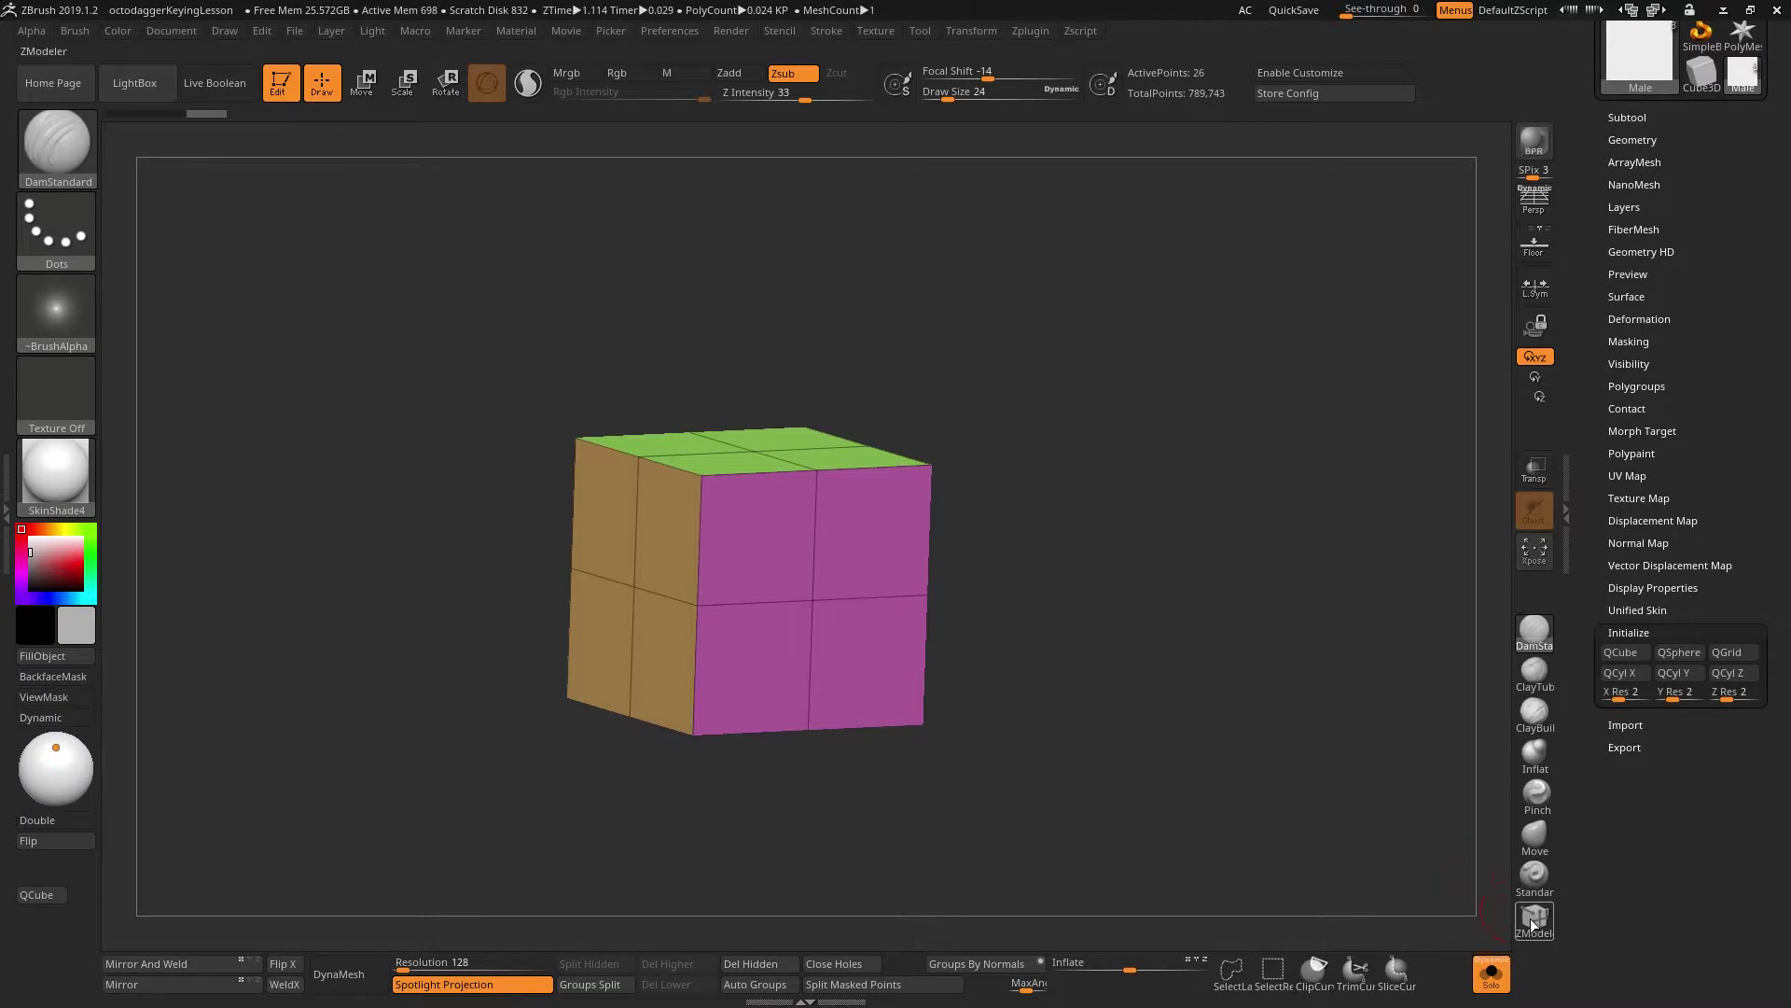
pyautogui.keyDown('alt'); pyautogui.click(819, 579); pyautogui.keyUp('alt')
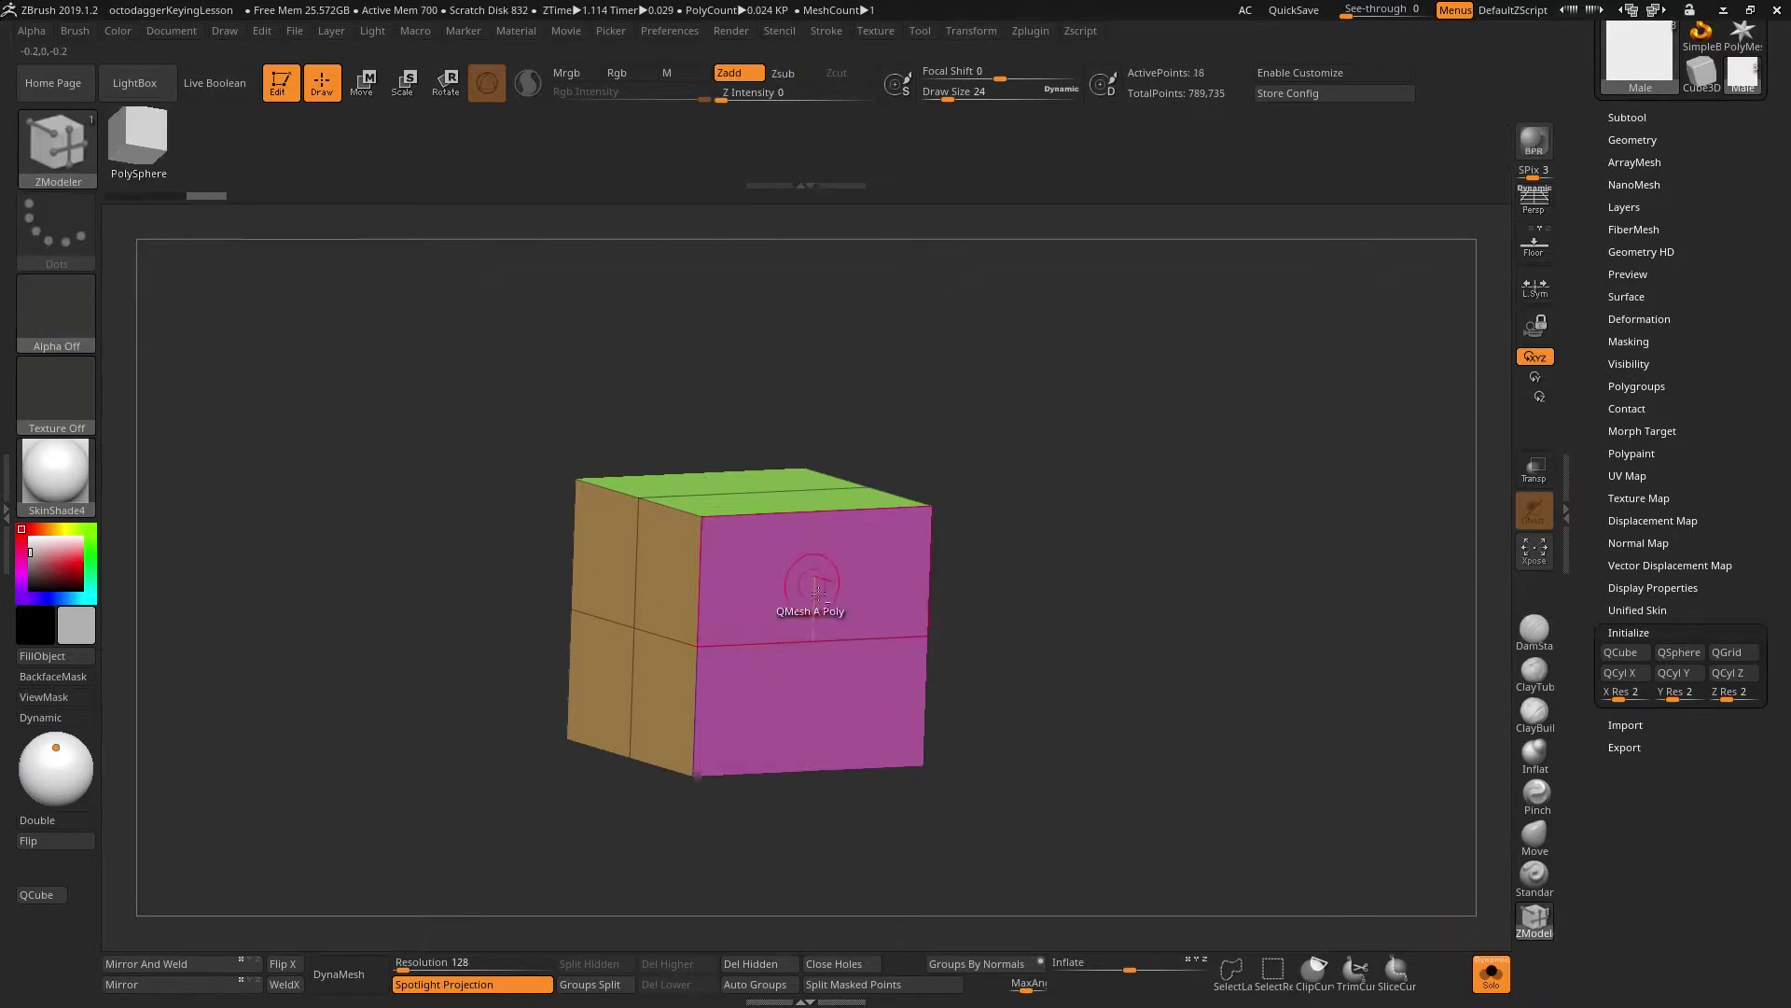
pyautogui.keyDown('alt'); pyautogui.click(788, 638); pyautogui.keyUp('alt')
pyautogui.keyDown('alt'); pyautogui.click(648, 574); pyautogui.keyUp('alt')
pyautogui.keyDown('shift'); pyautogui.moveTo(1092, 653); pyautogui.dragTo(1163, 687); pyautogui.keyUp('shift')
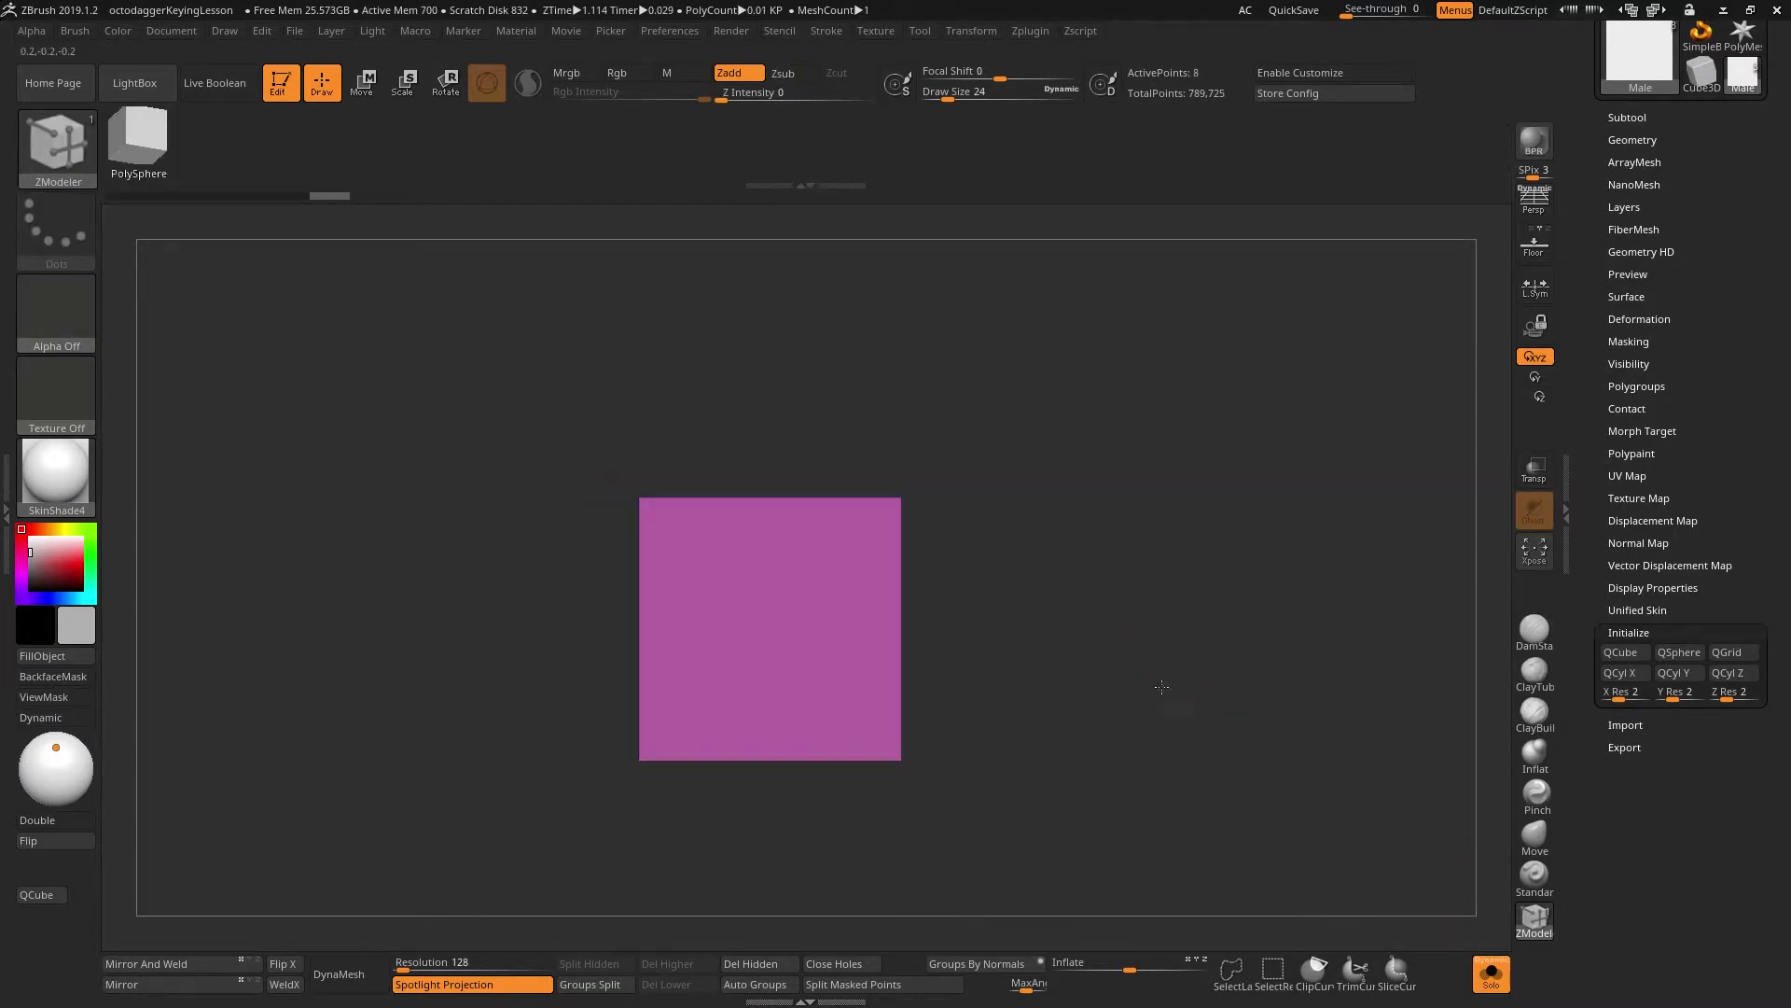
# Step: Show all subtools again and make the inactive ones transparent around the Male cube
pyautogui.click(1492, 975)
pyautogui.scroll(4, 1714, 725)
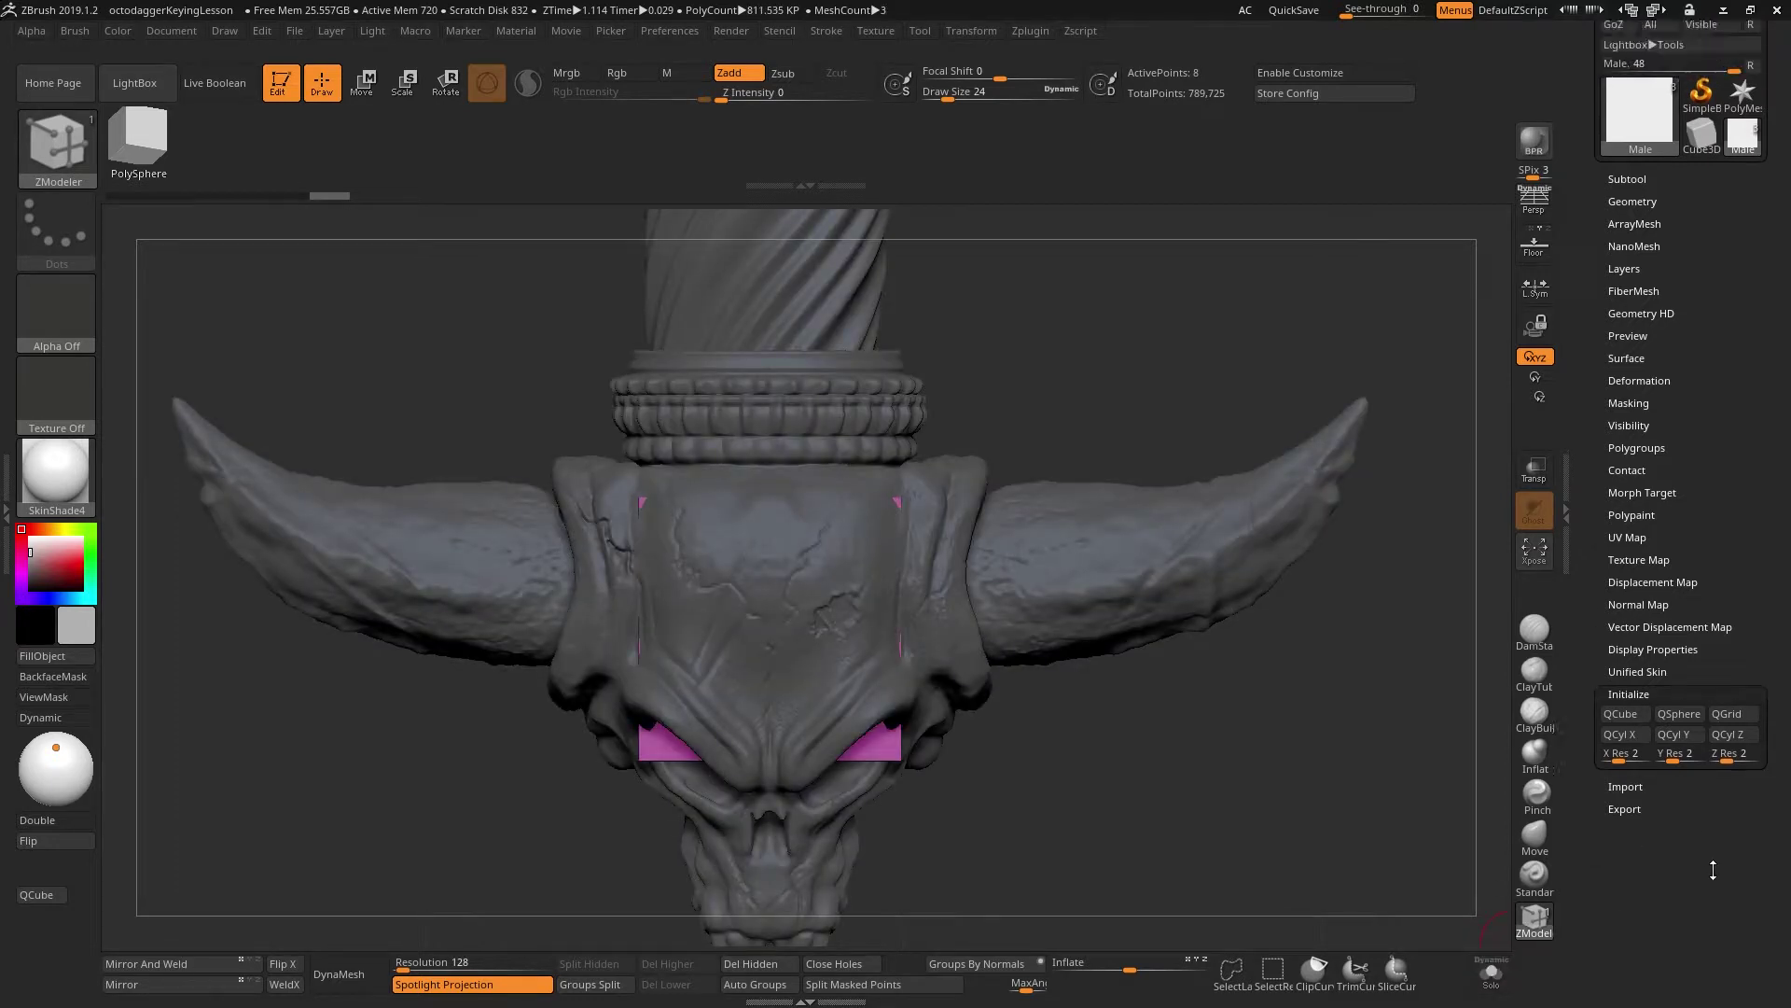
pyautogui.click(1534, 467)
pyautogui.keyDown('alt'); pyautogui.moveTo(1139, 705); pyautogui.dragTo(1166, 797); pyautogui.keyUp('alt')
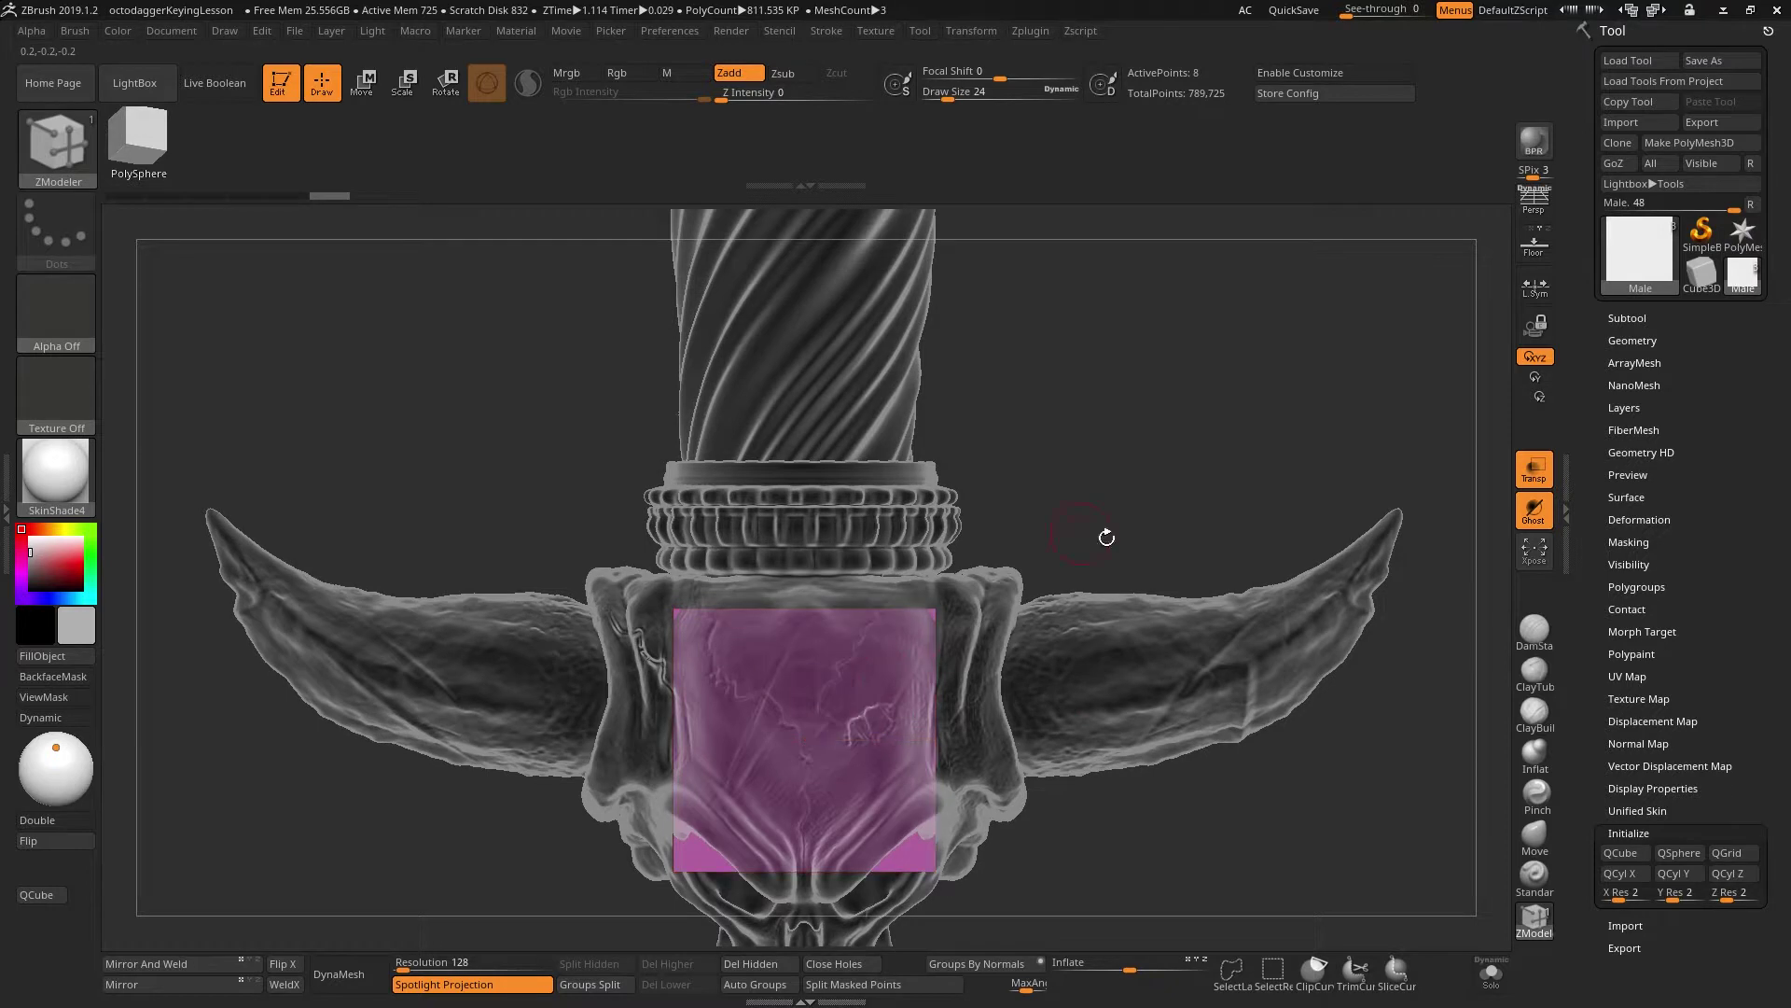
pyautogui.keyDown('alt'); pyautogui.moveTo(1107, 538); pyautogui.dragTo(1179, 523); pyautogui.keyUp('alt')
# Step: Move the Male cube up to the joint between handle and guard and scale it down to fit inside the handle
pyautogui.press('w')
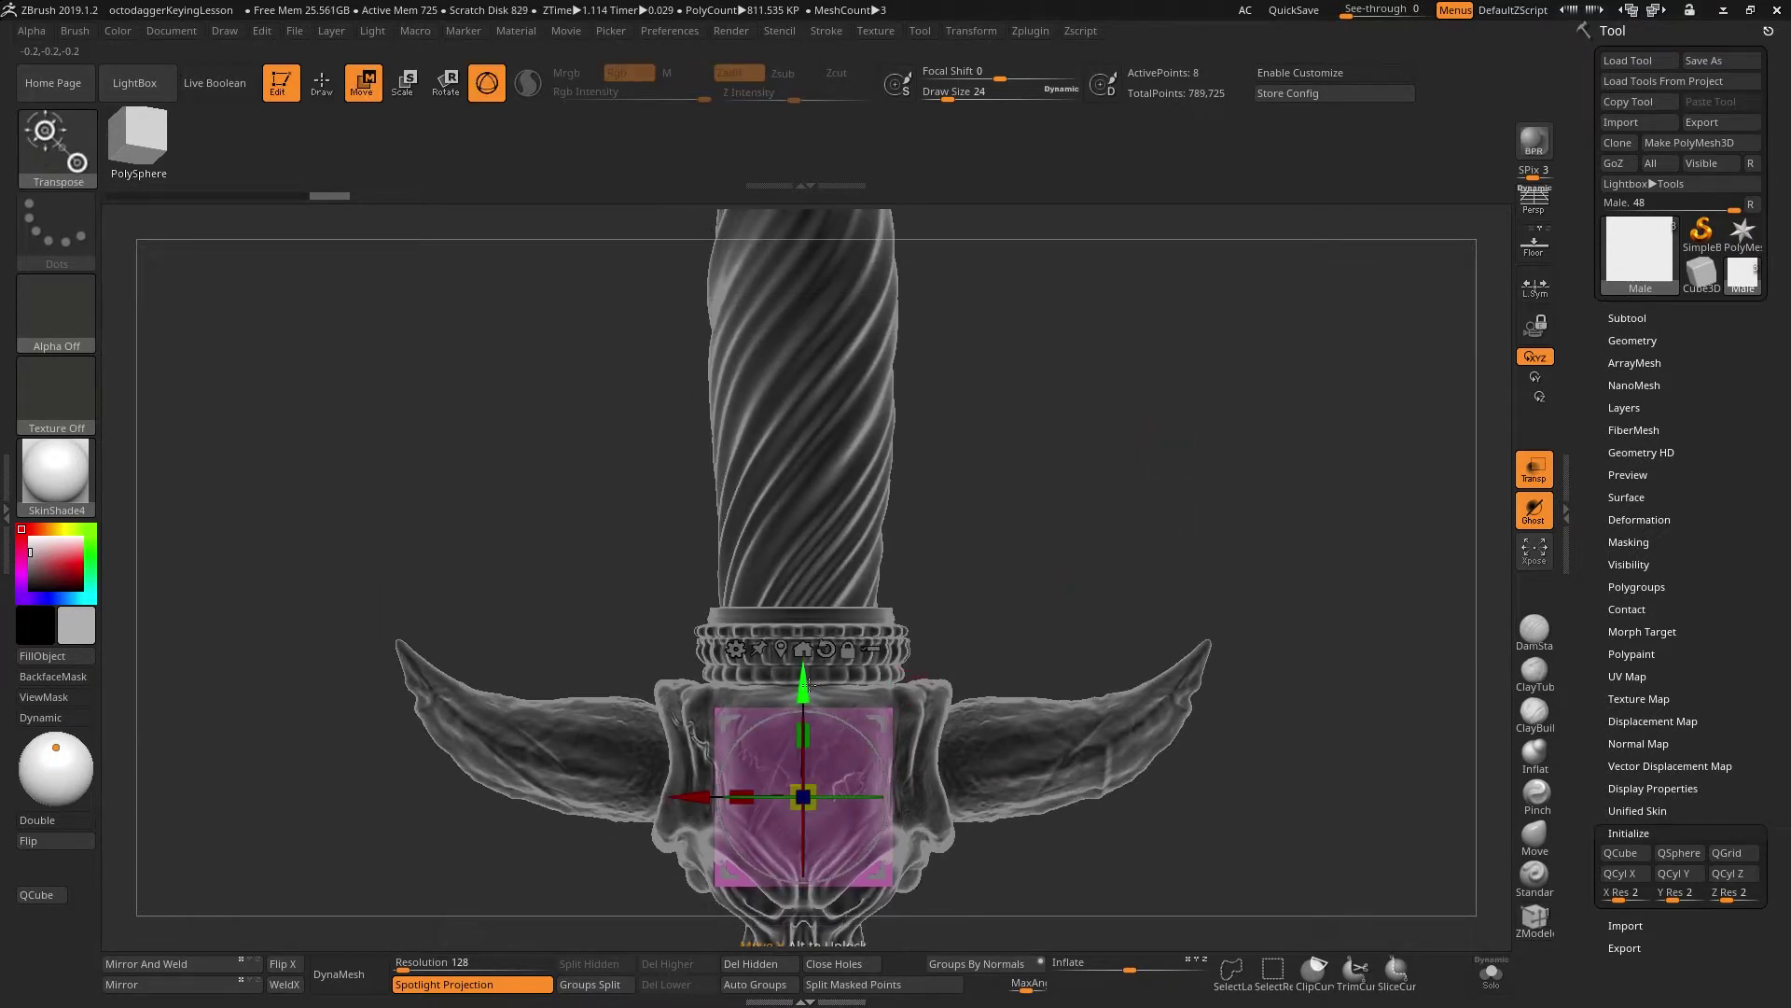
pyautogui.moveTo(803, 686); pyautogui.dragTo(839, 484)
pyautogui.moveTo(804, 591); pyautogui.dragTo(768, 645)
pyautogui.moveTo(1119, 512)
pyautogui.mouseDown()
pyautogui.moveTo(1212, 507)
pyautogui.moveTo(1179, 526)
pyautogui.moveTo(1174, 473)
pyautogui.moveTo(1185, 569)
pyautogui.mouseUp()
# Step: Check the joint line by selecting the Bottom subtool, reselect Male and lower the cube slightly across the joint
pyautogui.press('q')
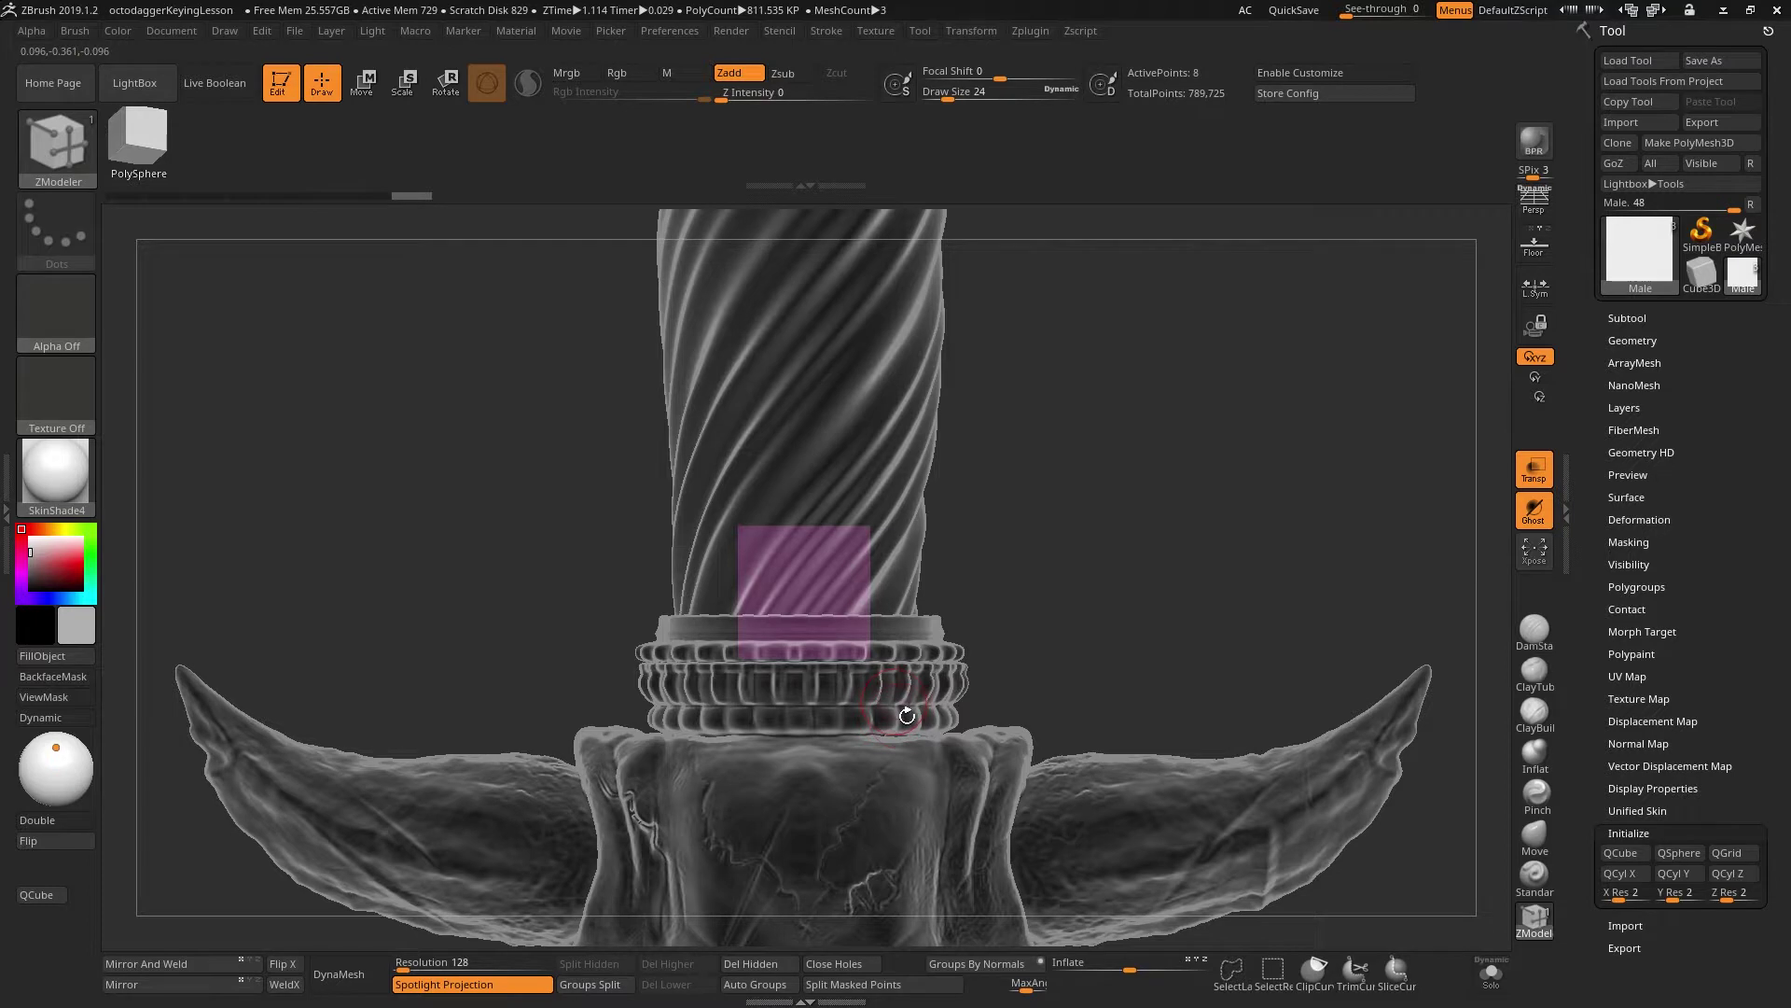
pyautogui.keyDown('alt'); pyautogui.click(917, 758); pyautogui.keyUp('alt')
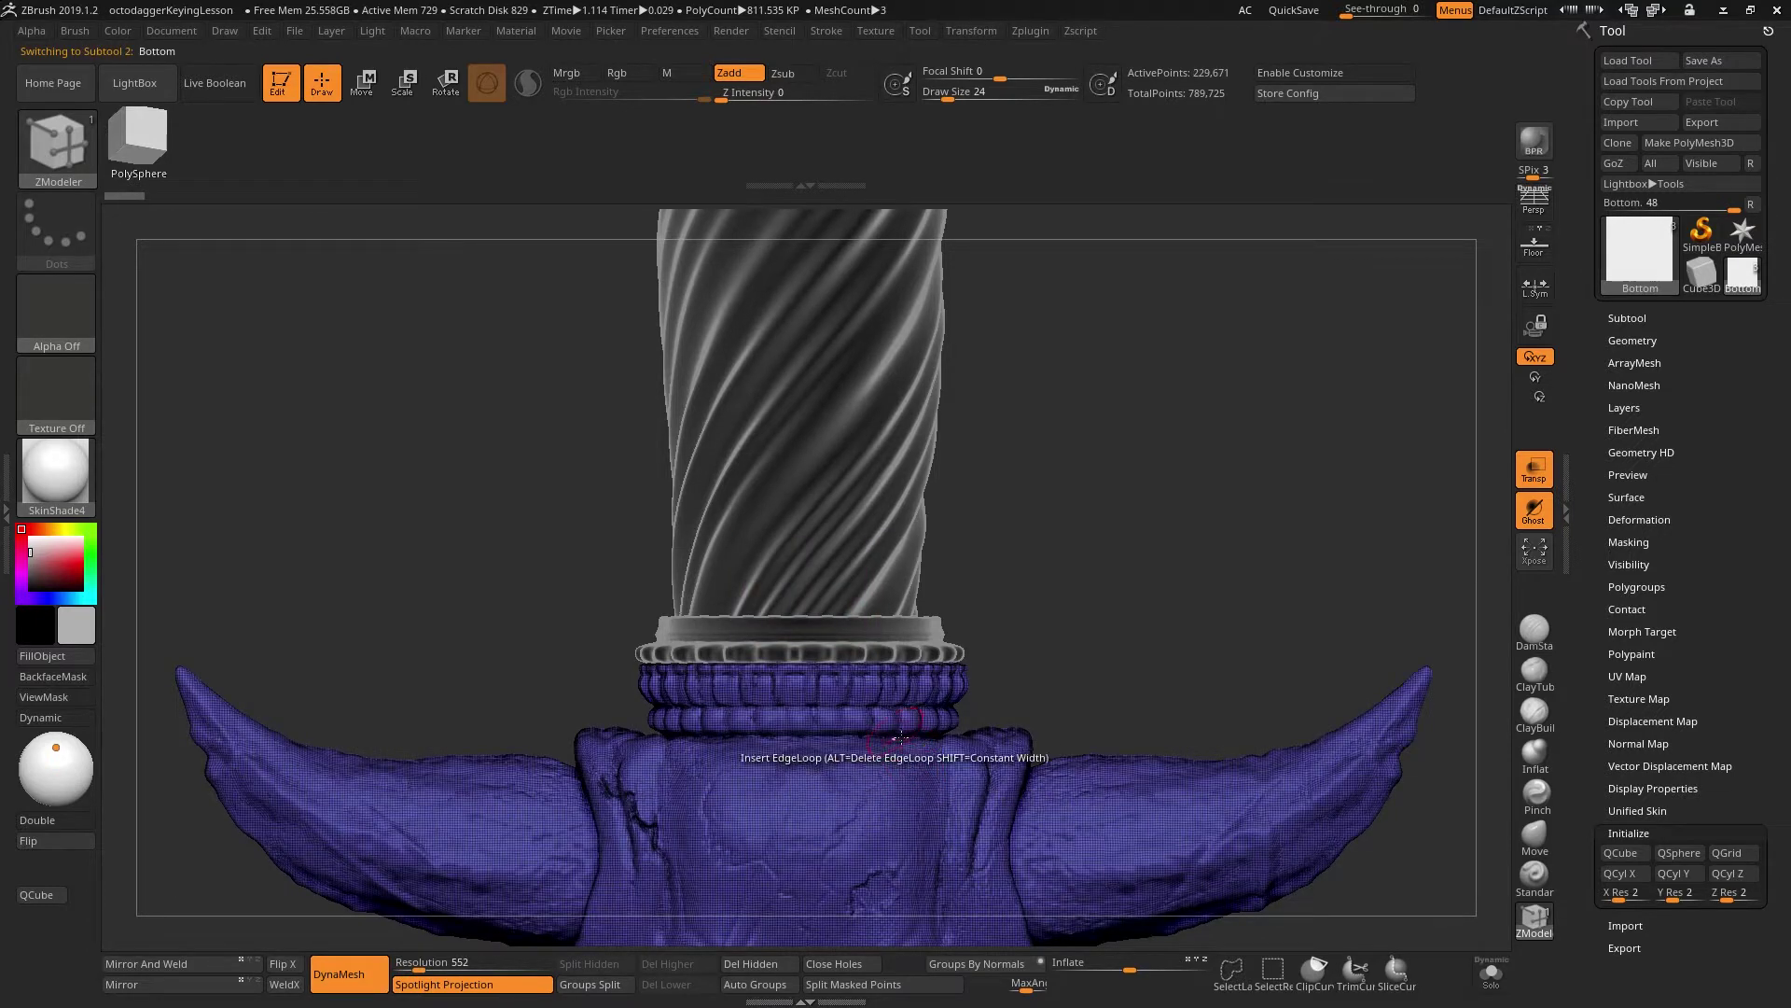
pyautogui.press('n')
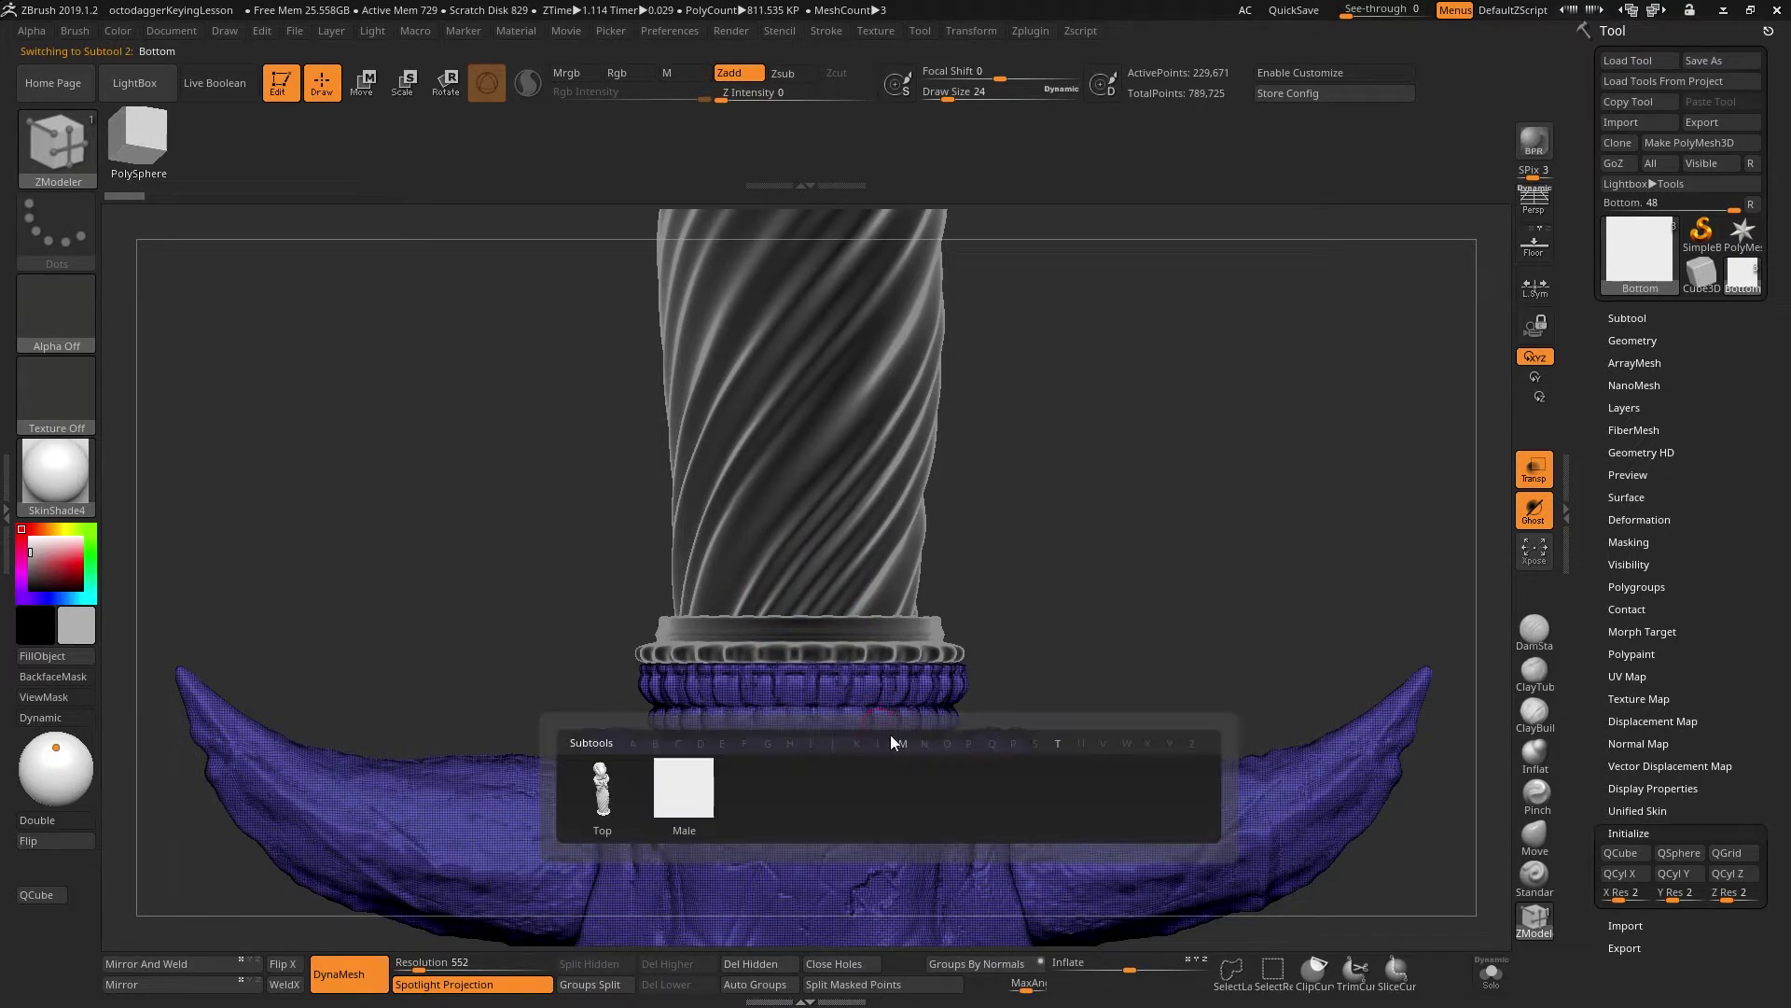
pyautogui.click(690, 791)
pyautogui.press('w')
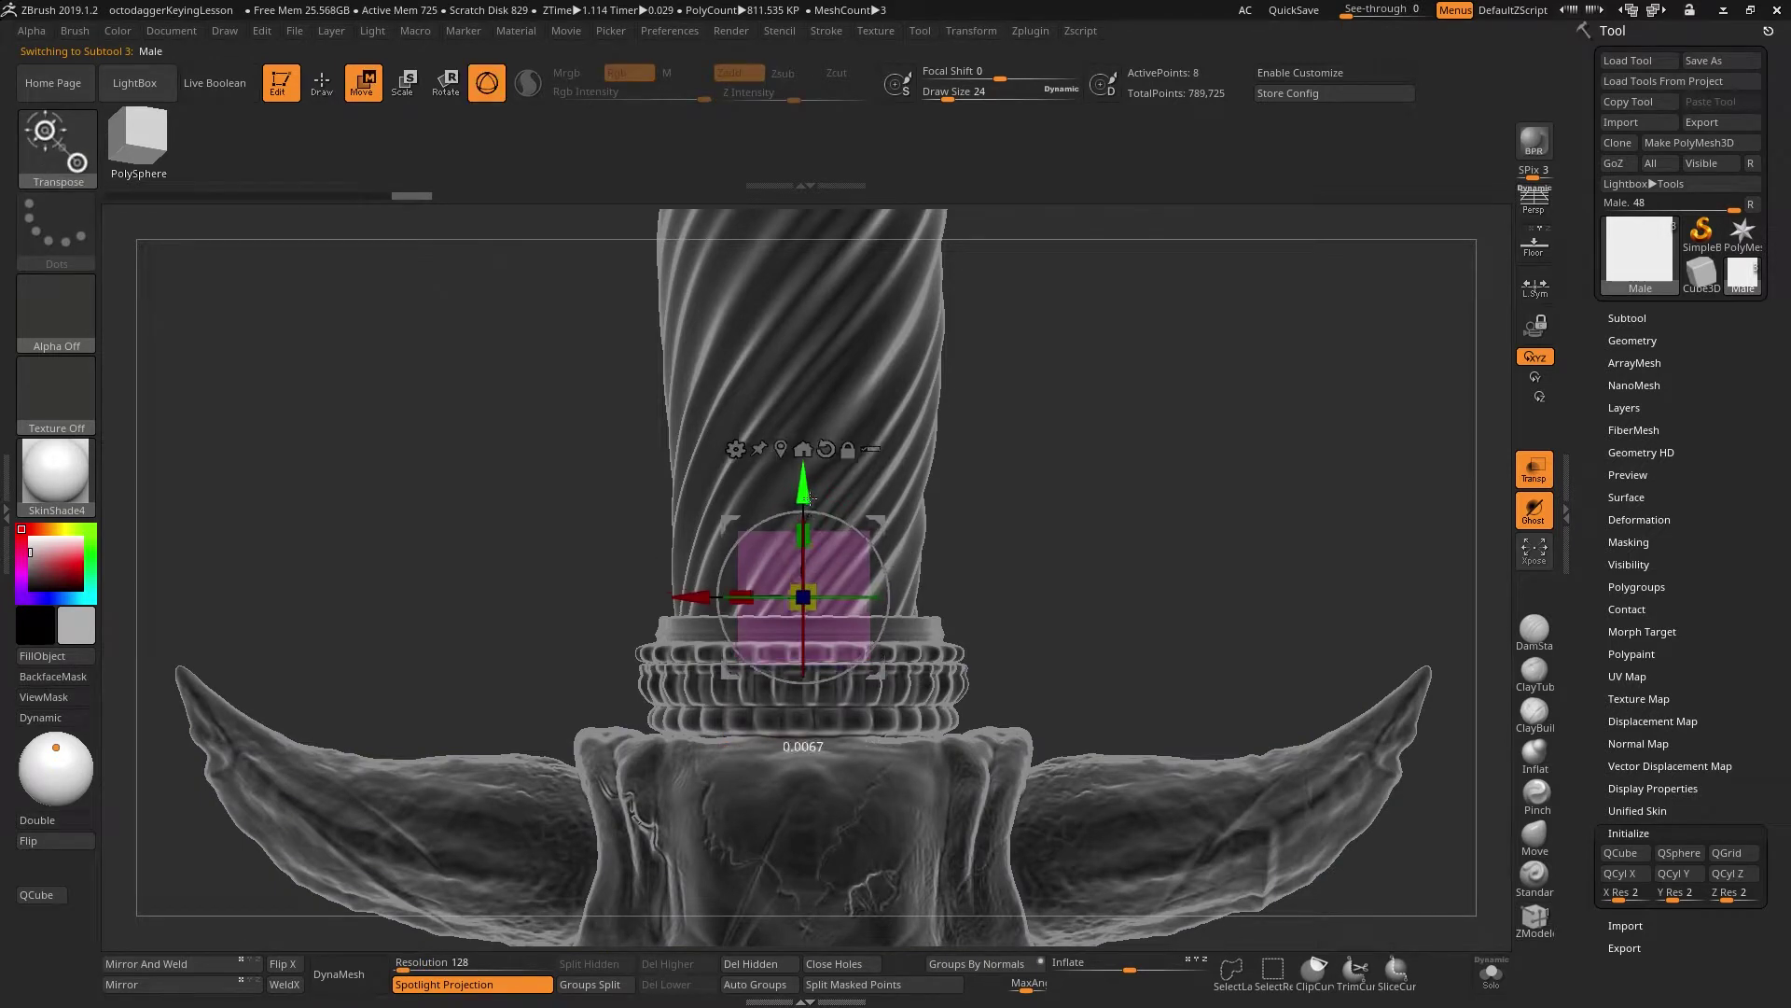
pyautogui.moveTo(812, 497); pyautogui.dragTo(812, 512)
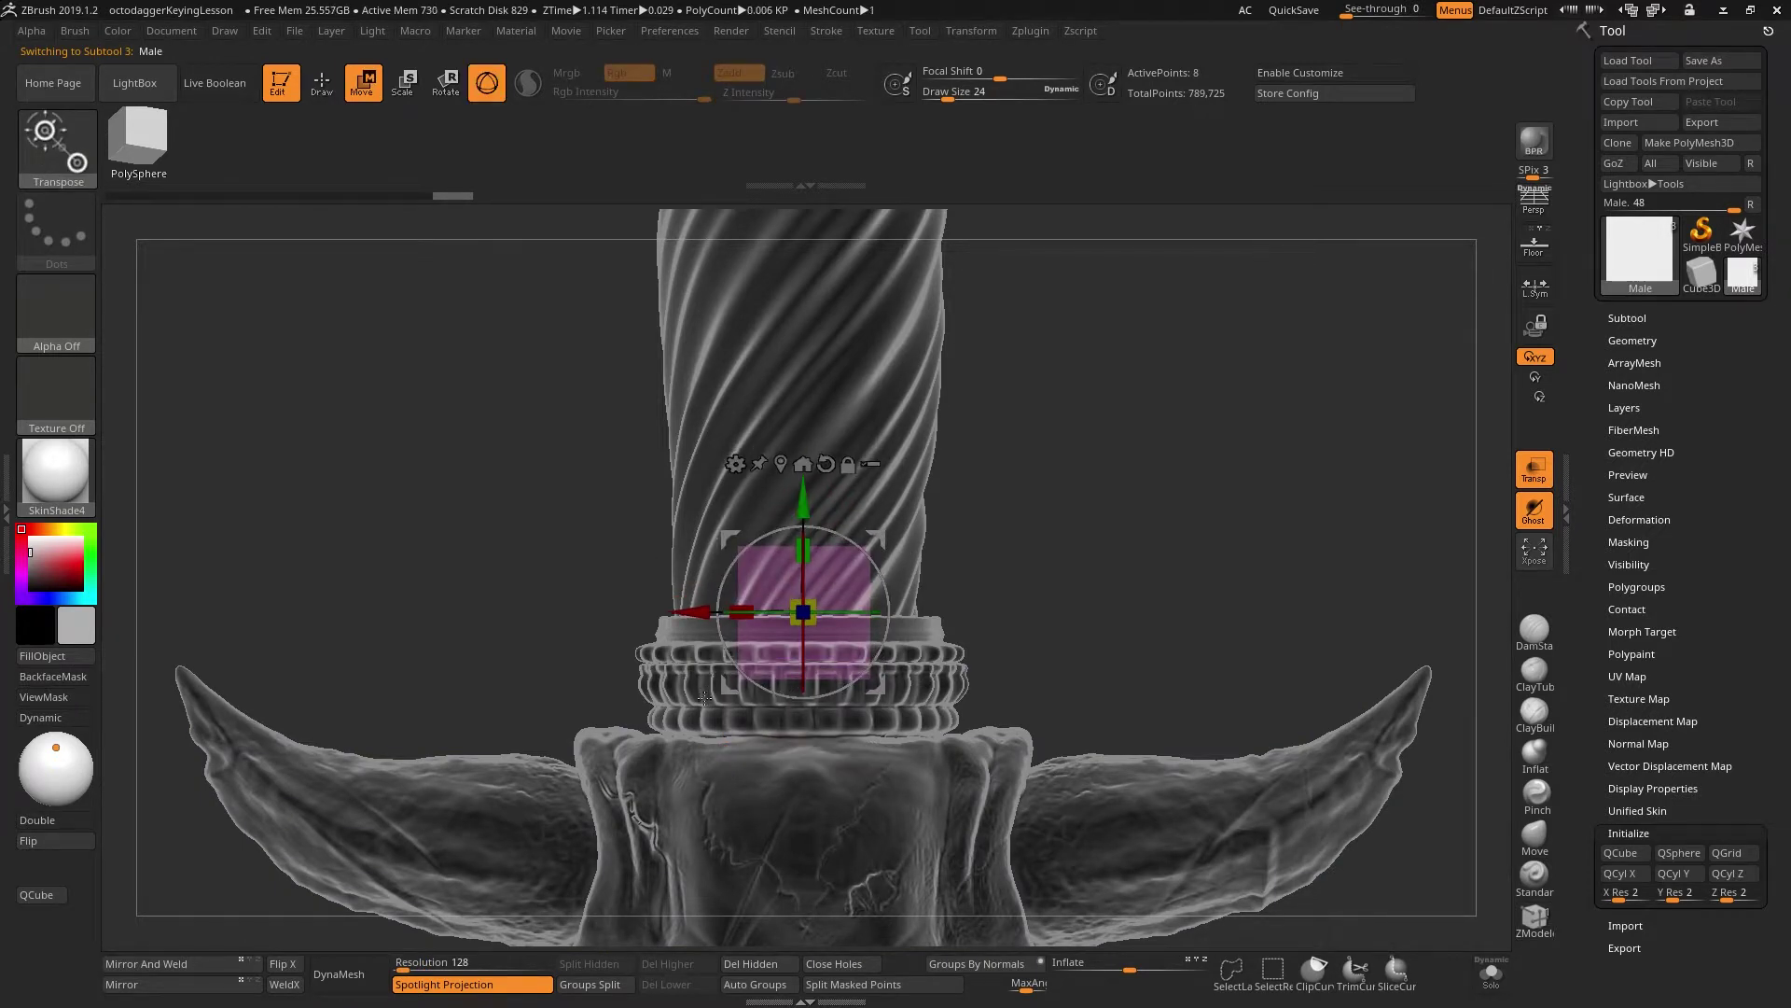
# Step: Apply a Taper deformer to the Male cube so its upper end is narrower than its base, and accept it
pyautogui.click(736, 464)
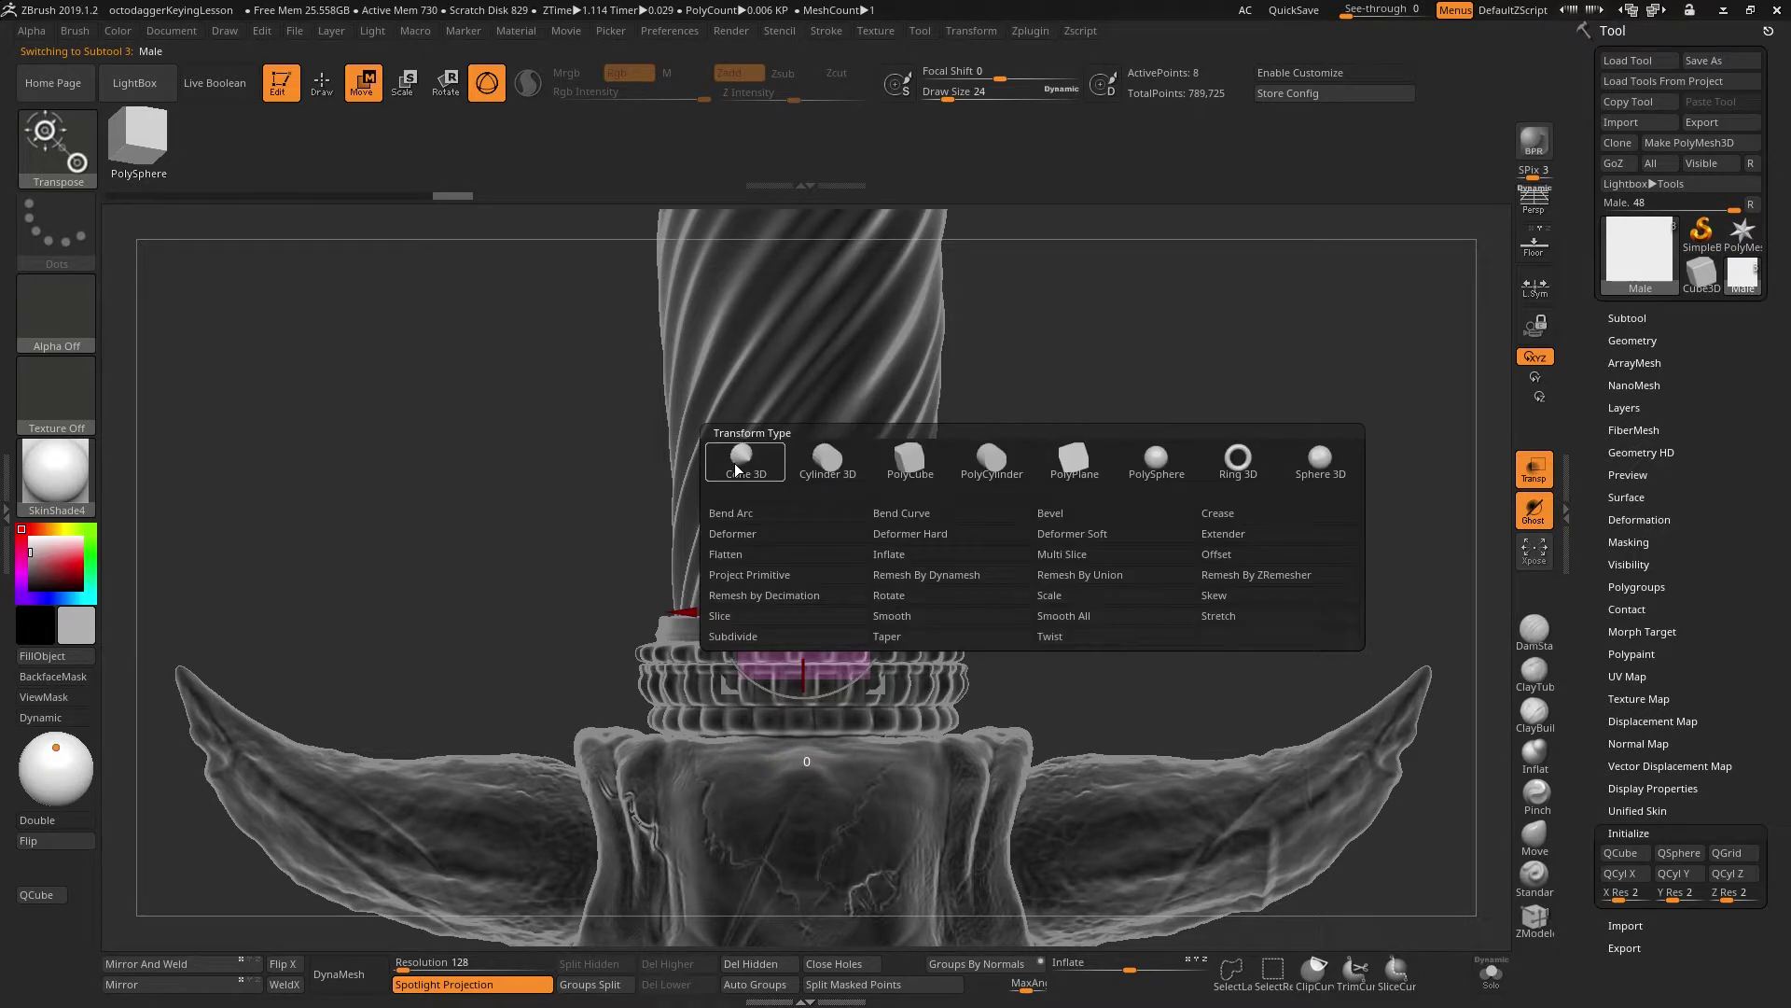
pyautogui.click(907, 635)
pyautogui.moveTo(803, 534); pyautogui.dragTo(800, 612)
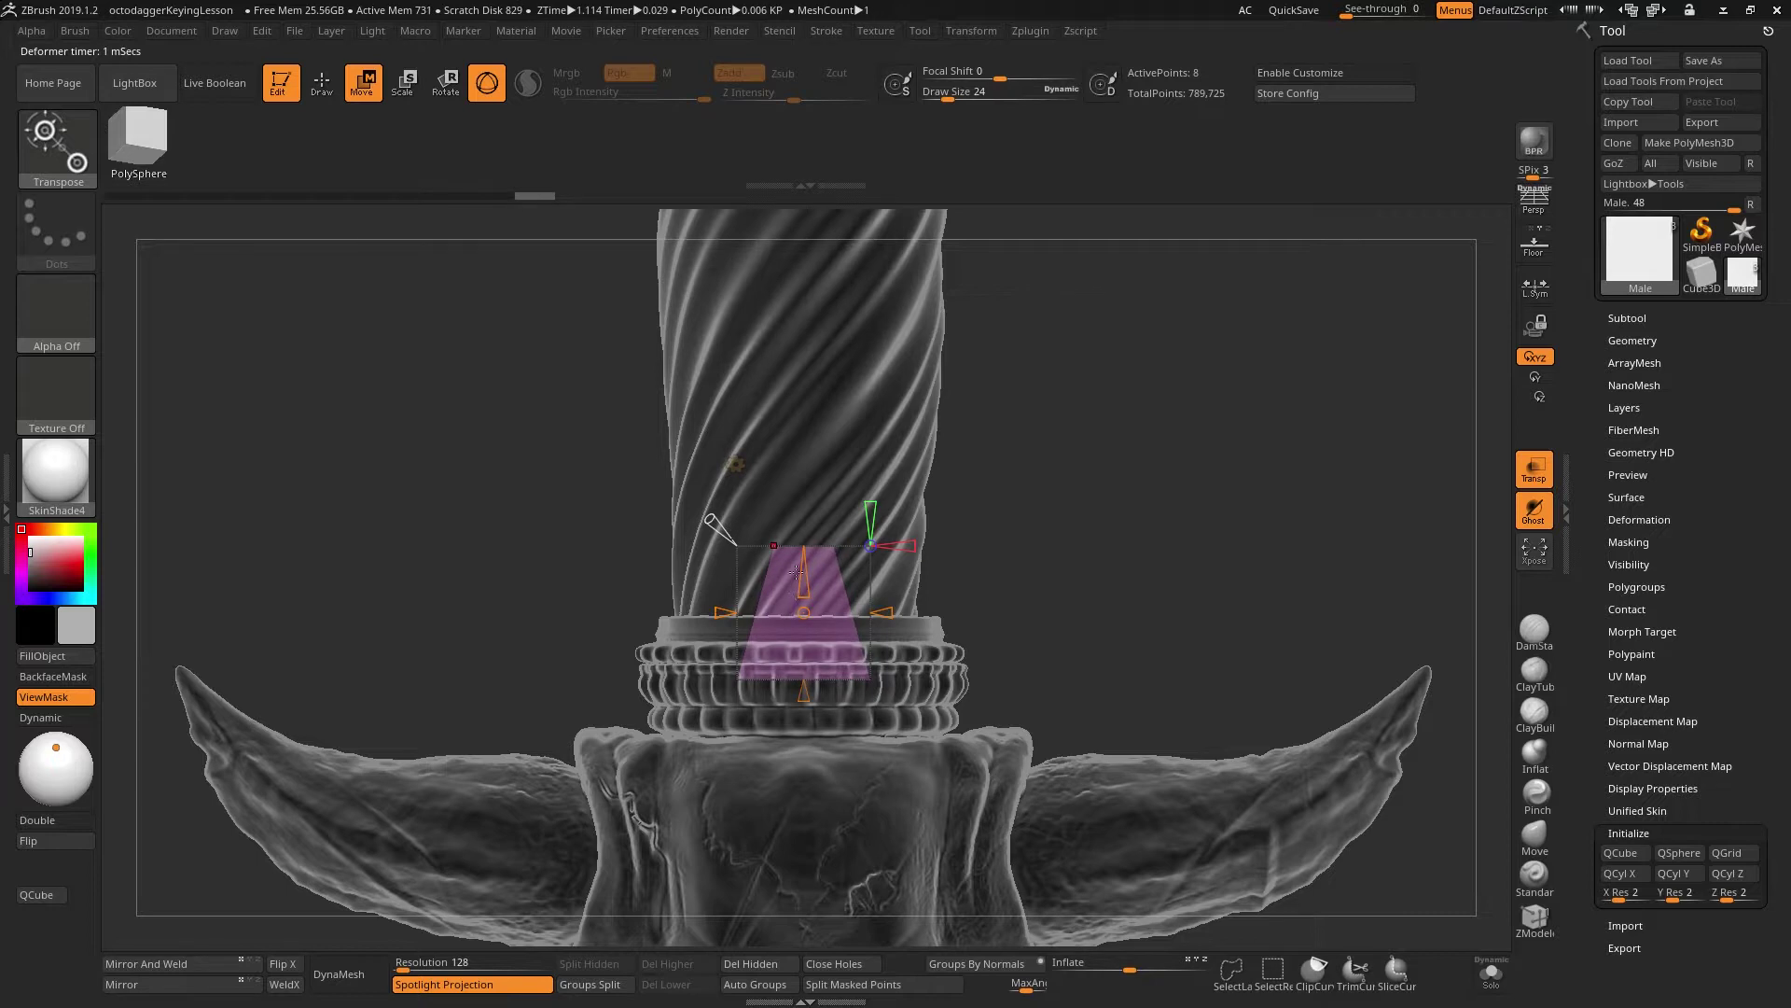
pyautogui.moveTo(946, 553); pyautogui.dragTo(778, 661)
pyautogui.moveTo(1159, 546)
pyautogui.mouseDown()
pyautogui.moveTo(1223, 524)
pyautogui.moveTo(1142, 539)
pyautogui.moveTo(1161, 538)
pyautogui.mouseUp()
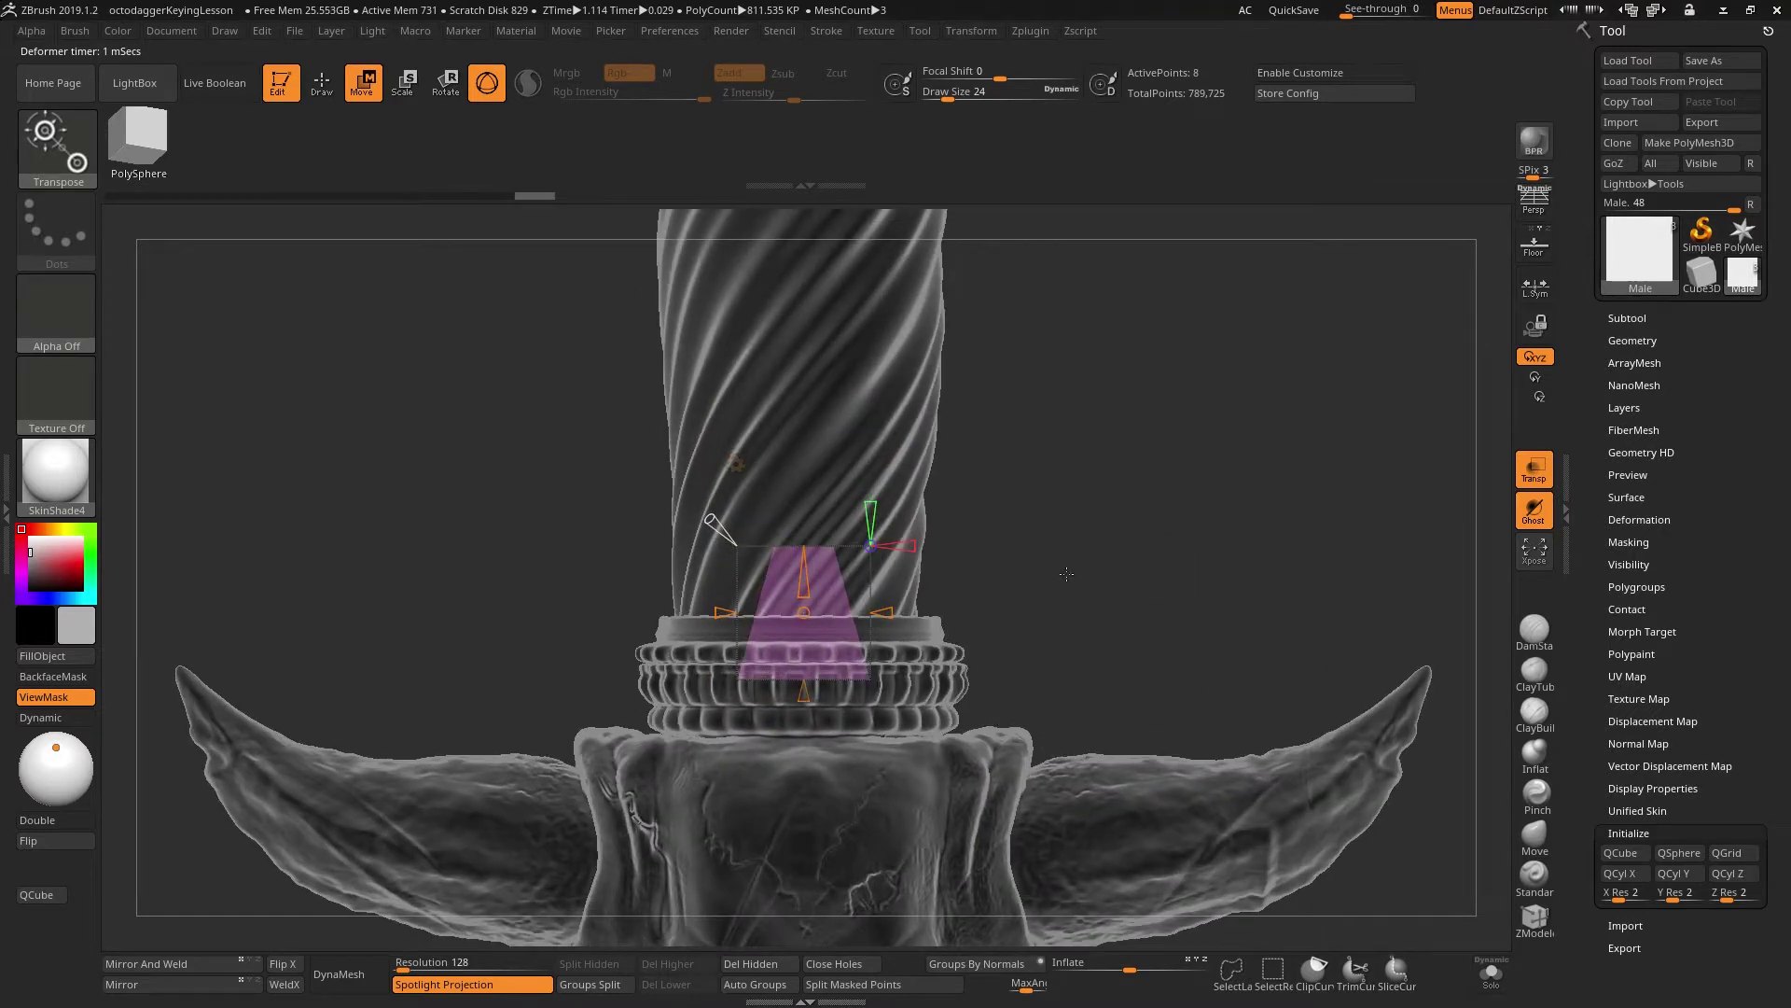
pyautogui.click(736, 463)
pyautogui.click(1027, 467)
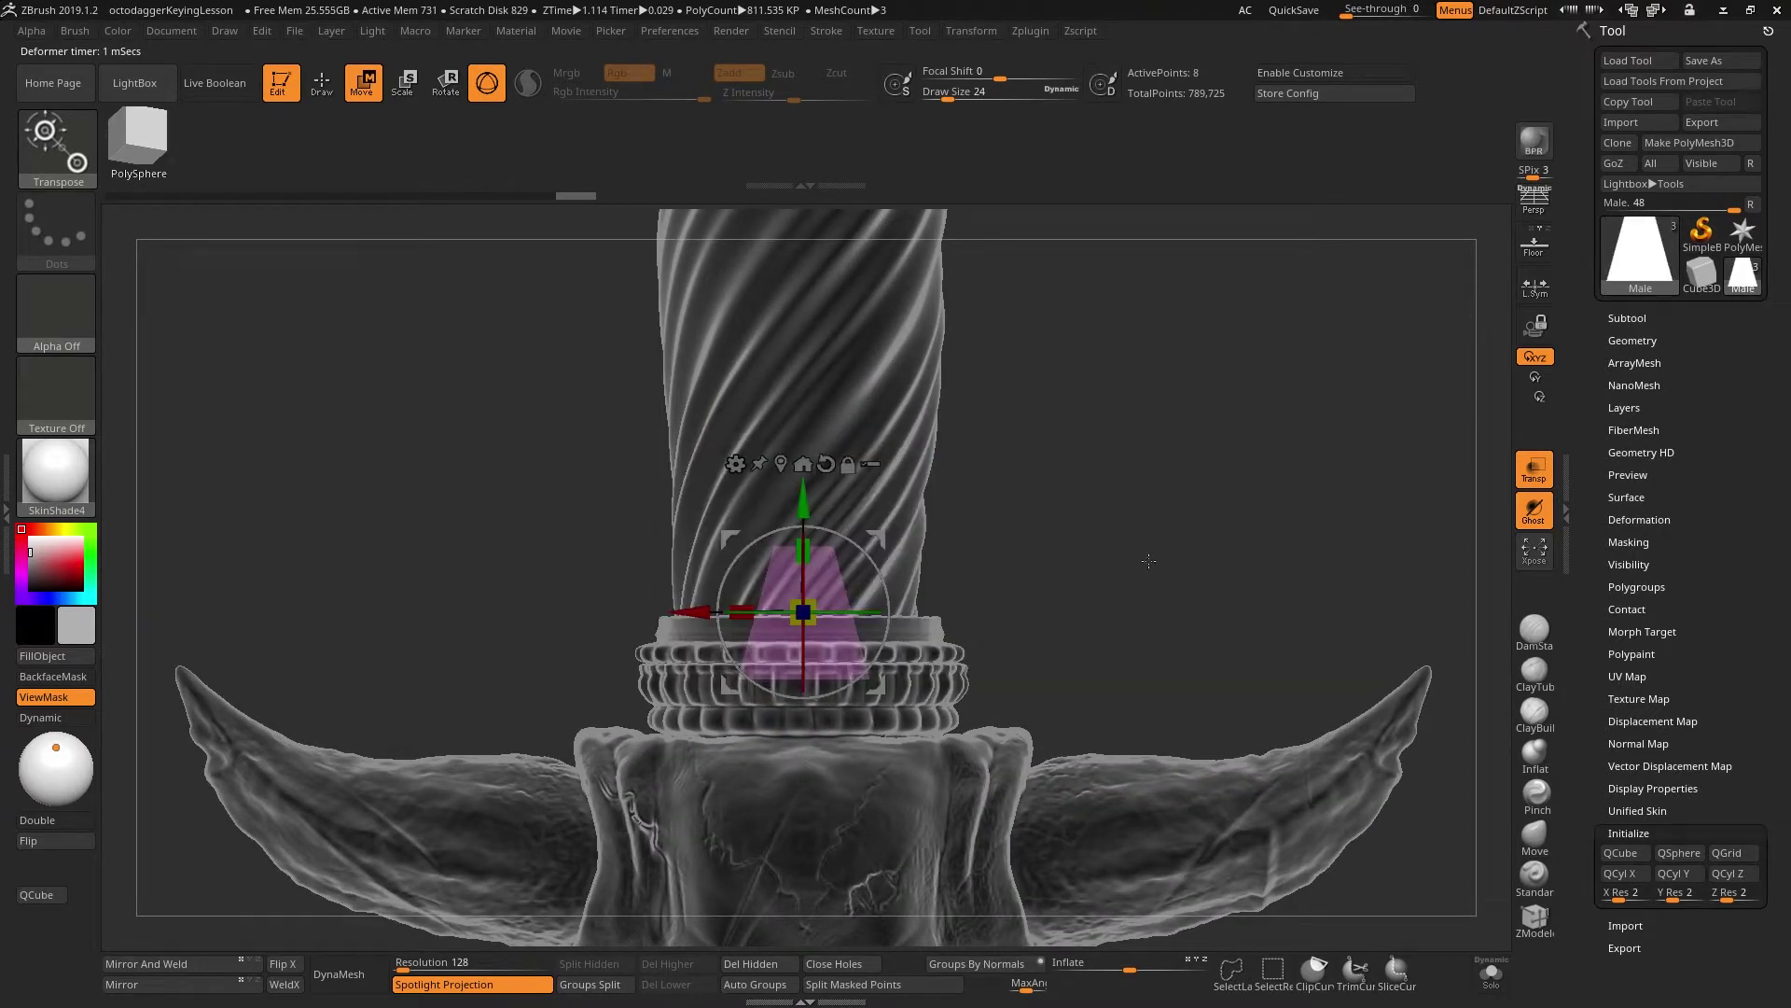
# Step: Duplicate the tapered Male subtool and rename the copy Female
pyautogui.click(1631, 318)
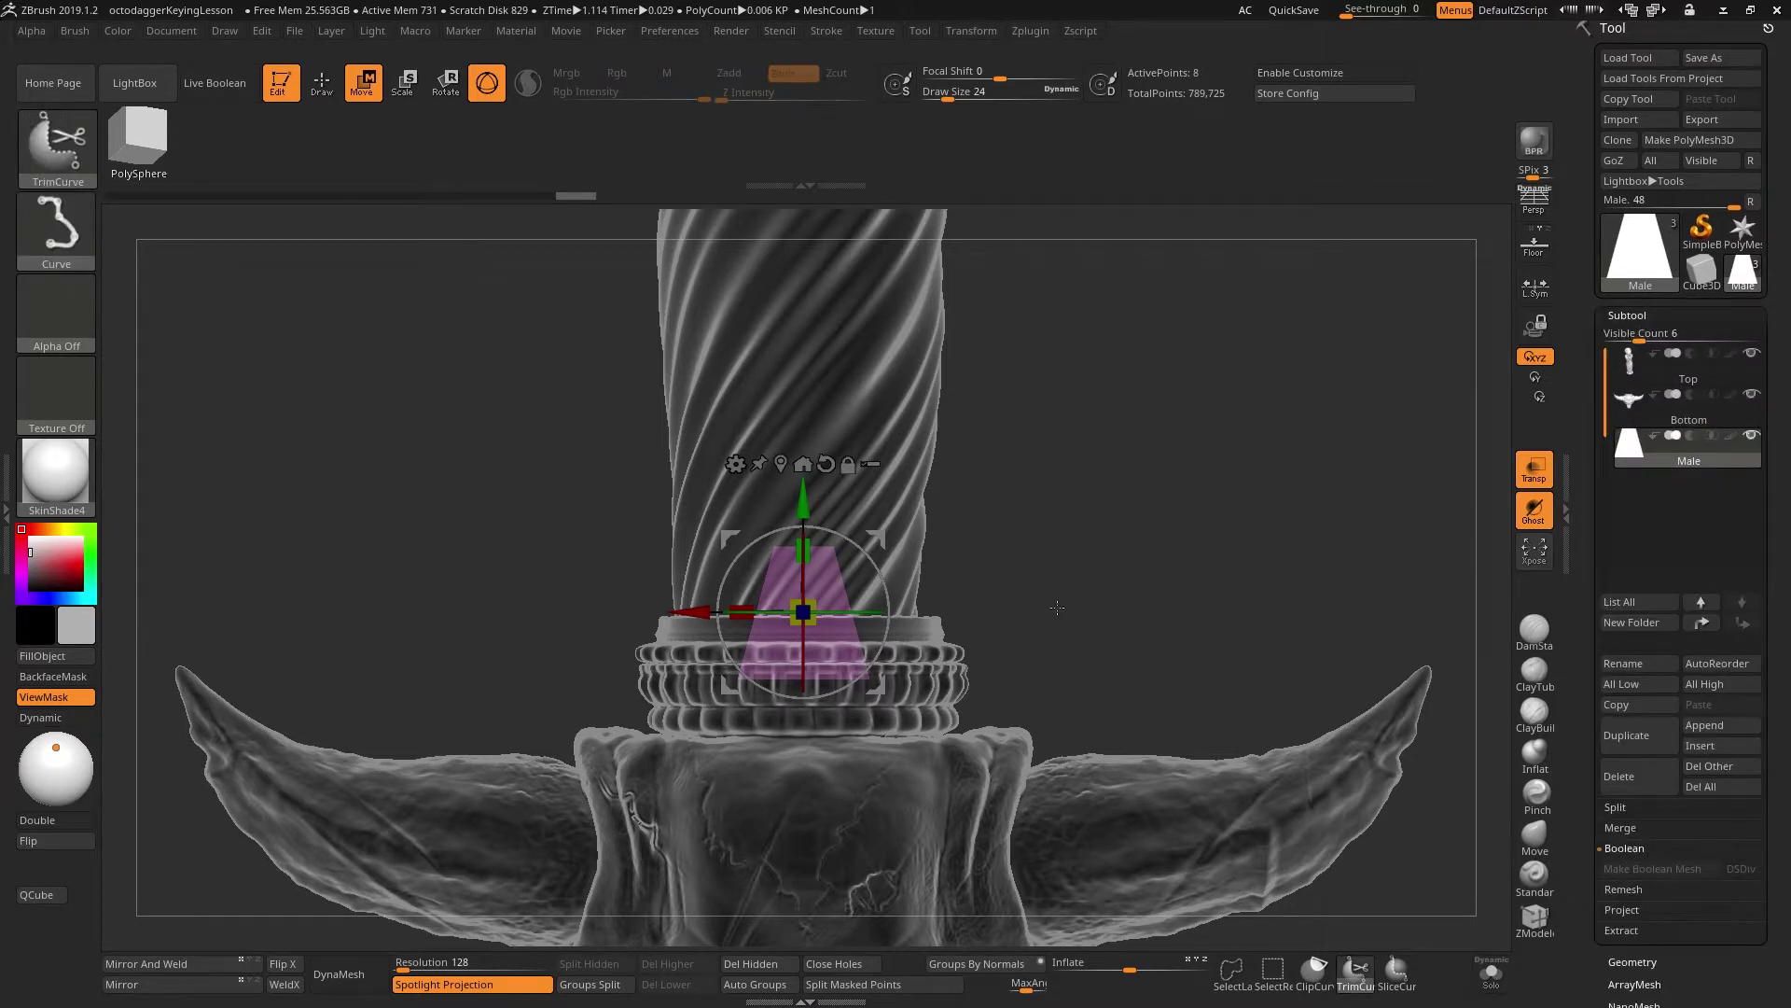
pyautogui.click(1643, 742)
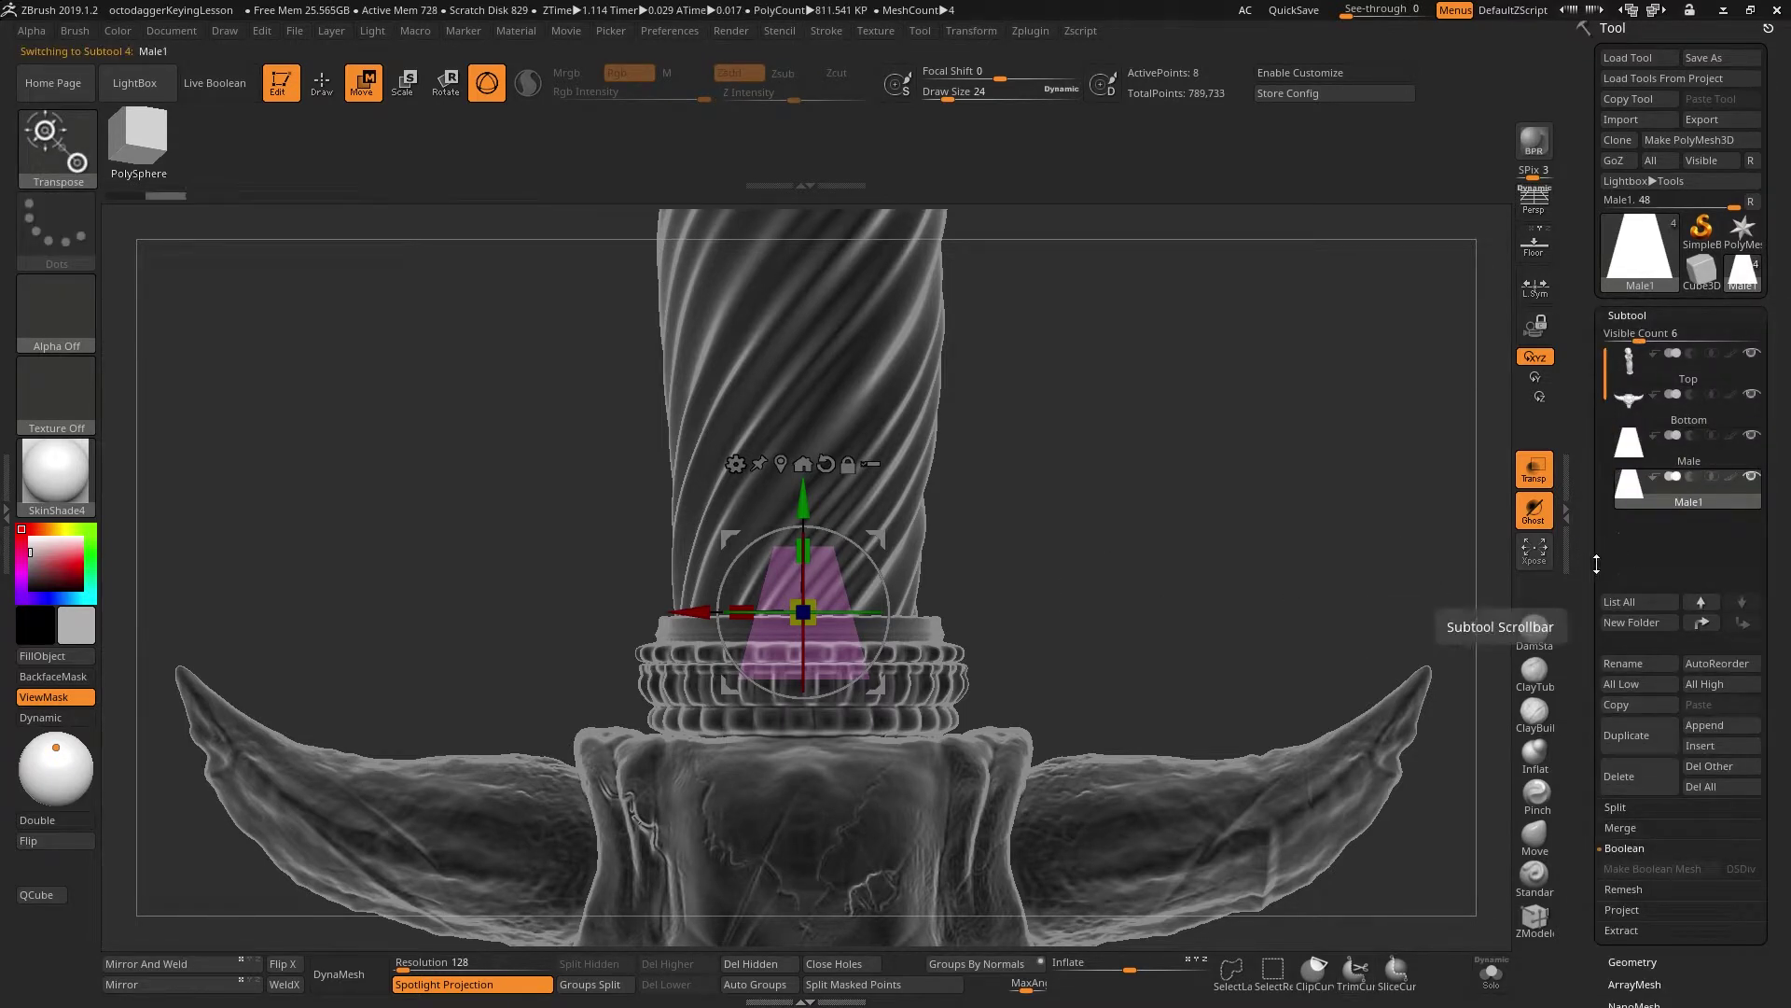
pyautogui.click(1632, 662)
pyautogui.write('female')
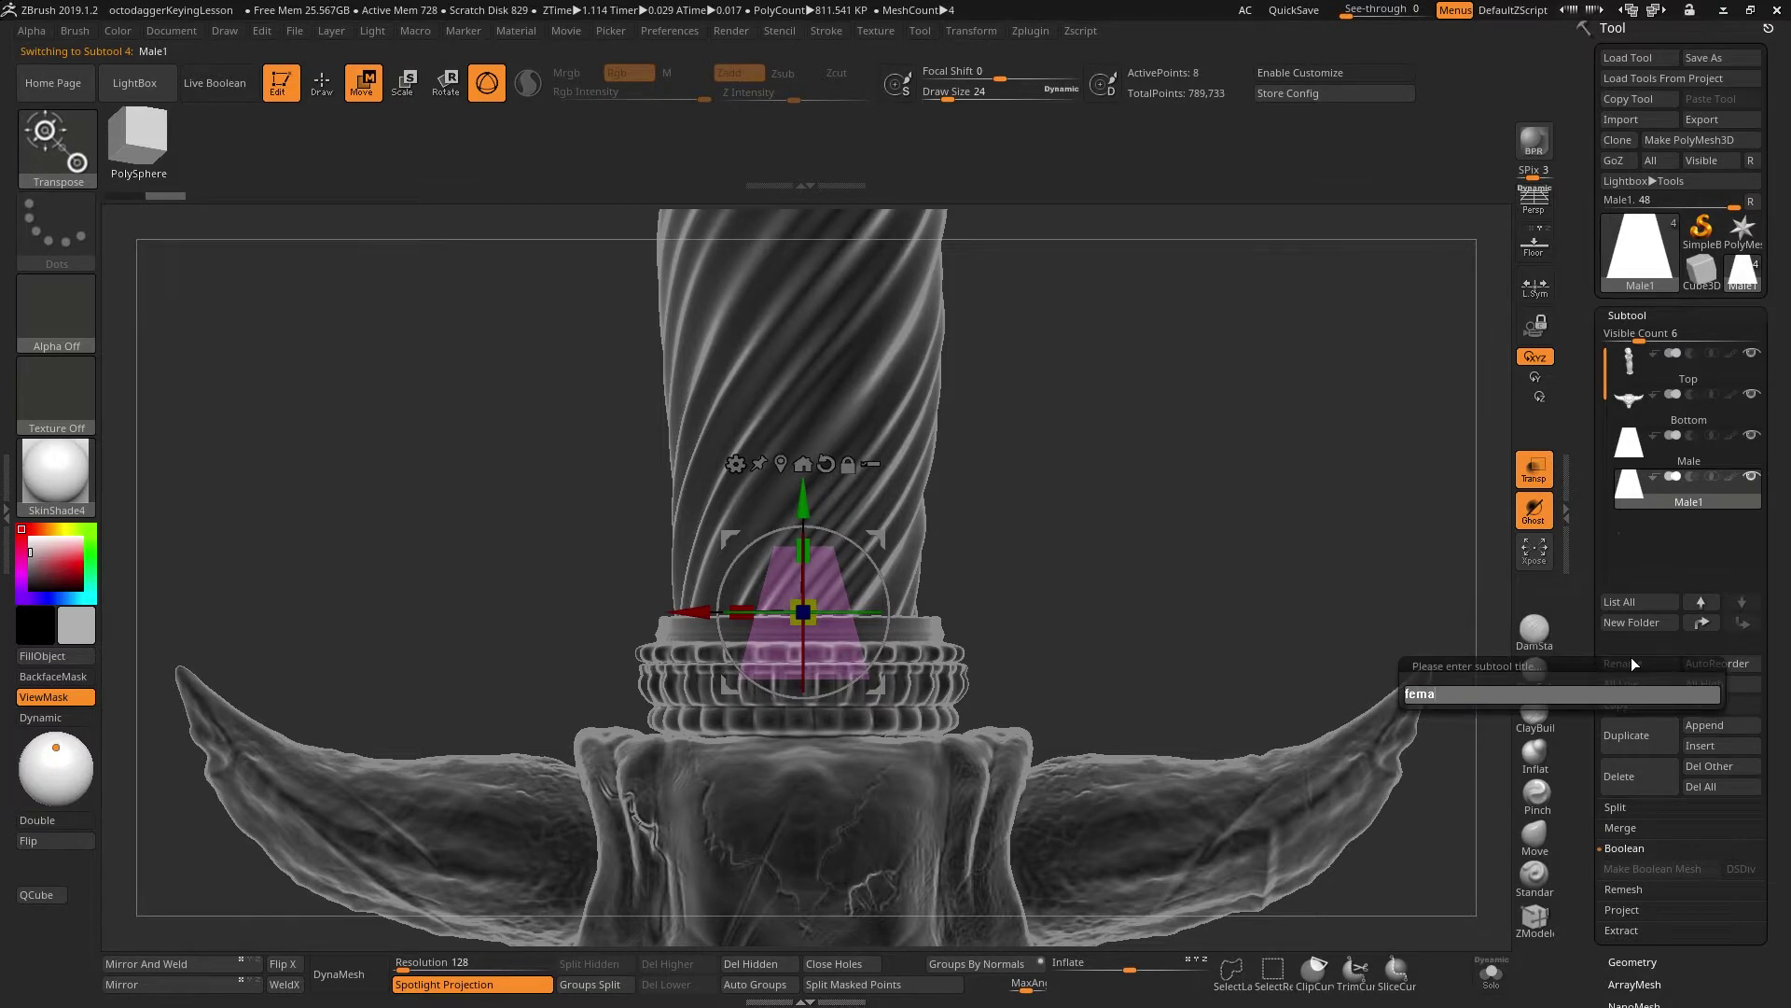
pyautogui.press('Return')
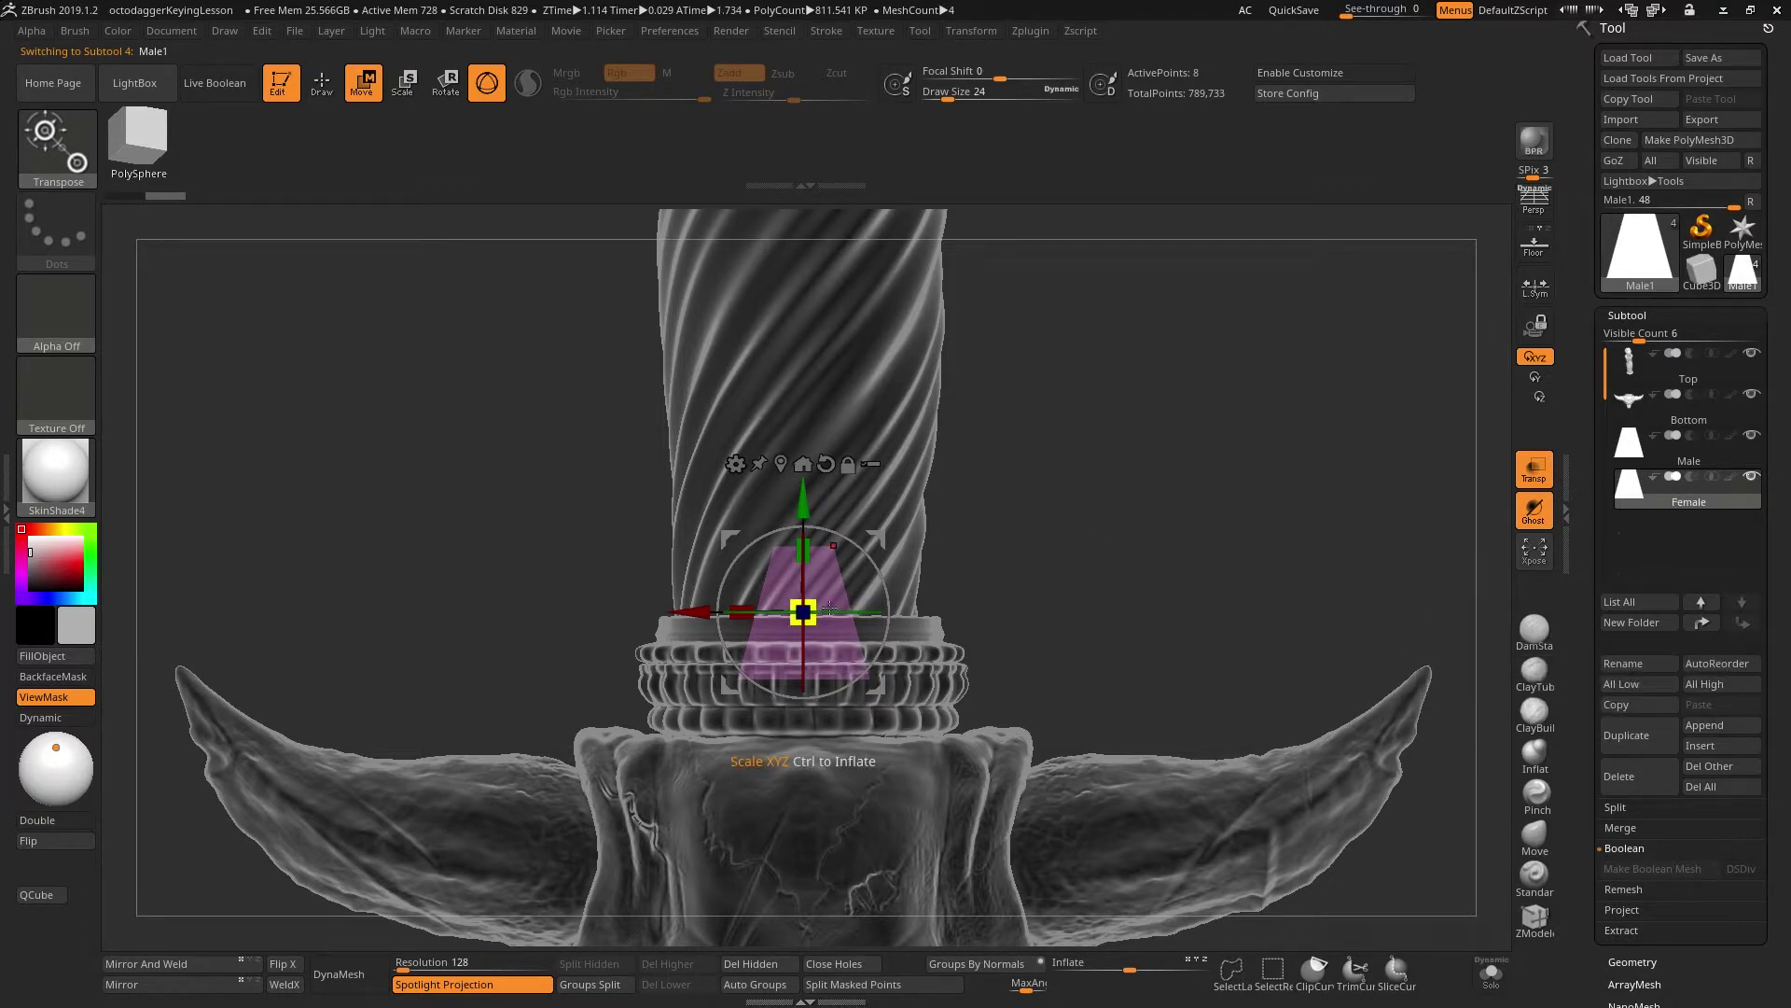
# Step: Scale the Female key up uniformly by a slight amount for clearance and compare it with Male
pyautogui.moveTo(806, 612); pyautogui.dragTo(830, 598)
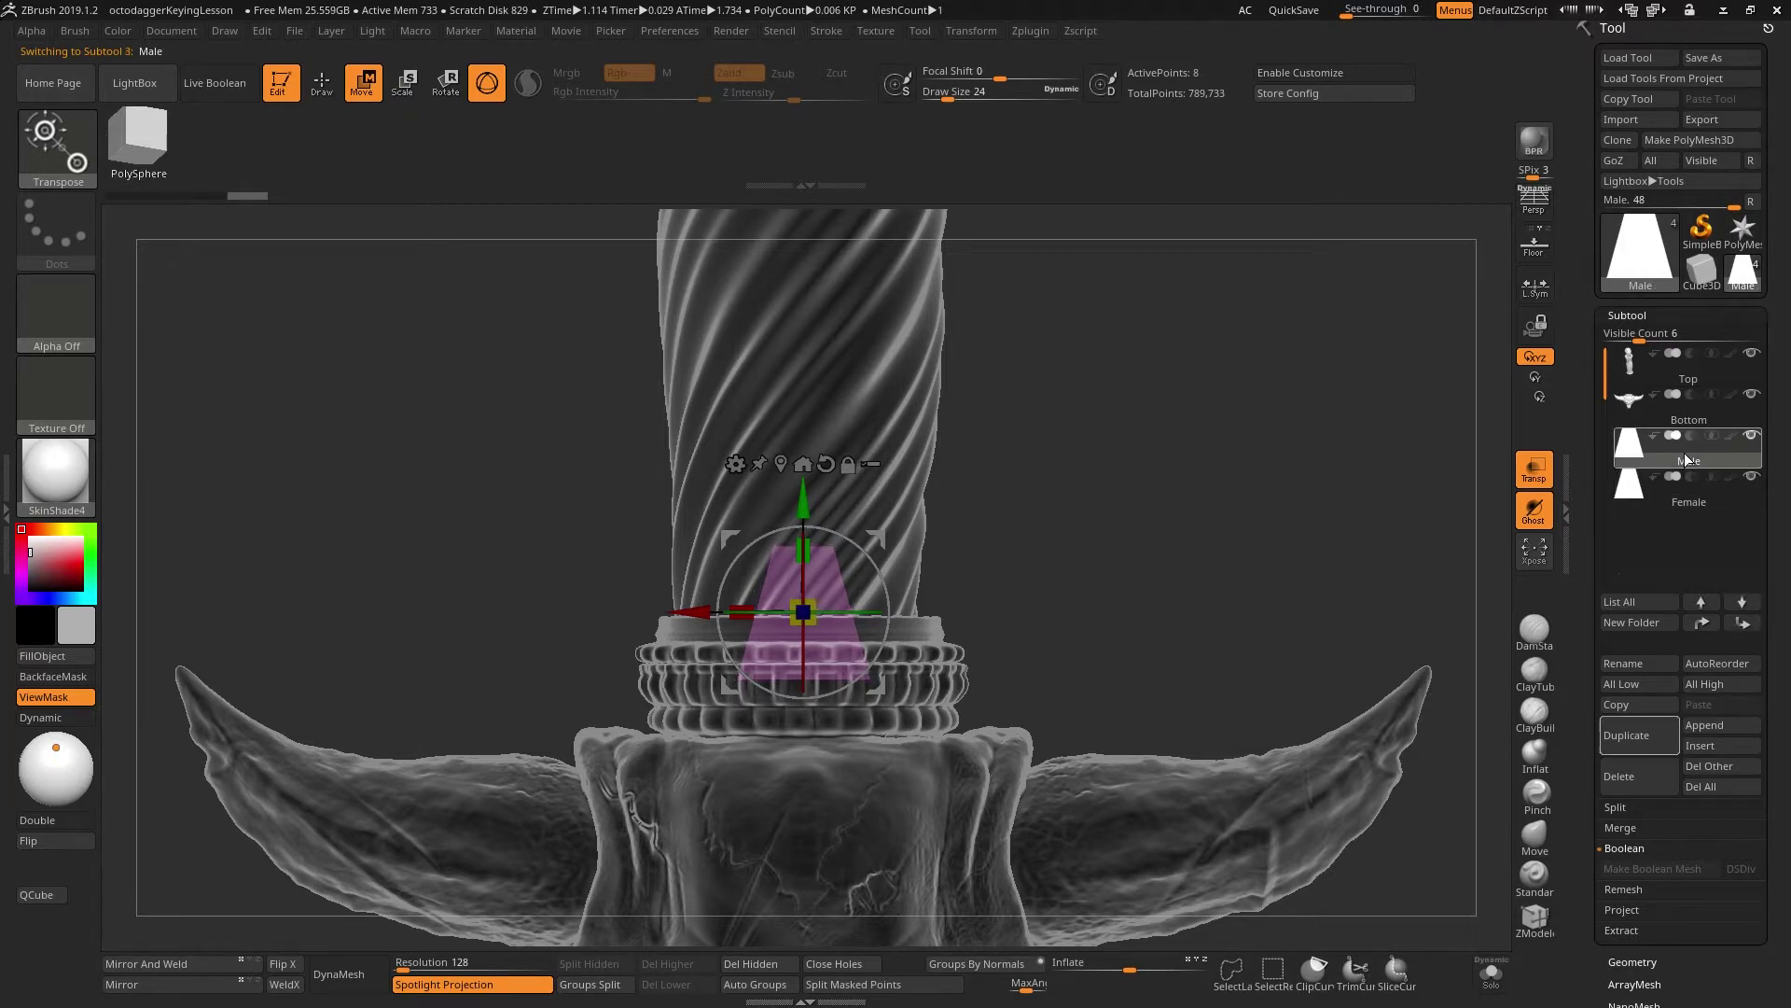
pyautogui.moveTo(1686, 479)
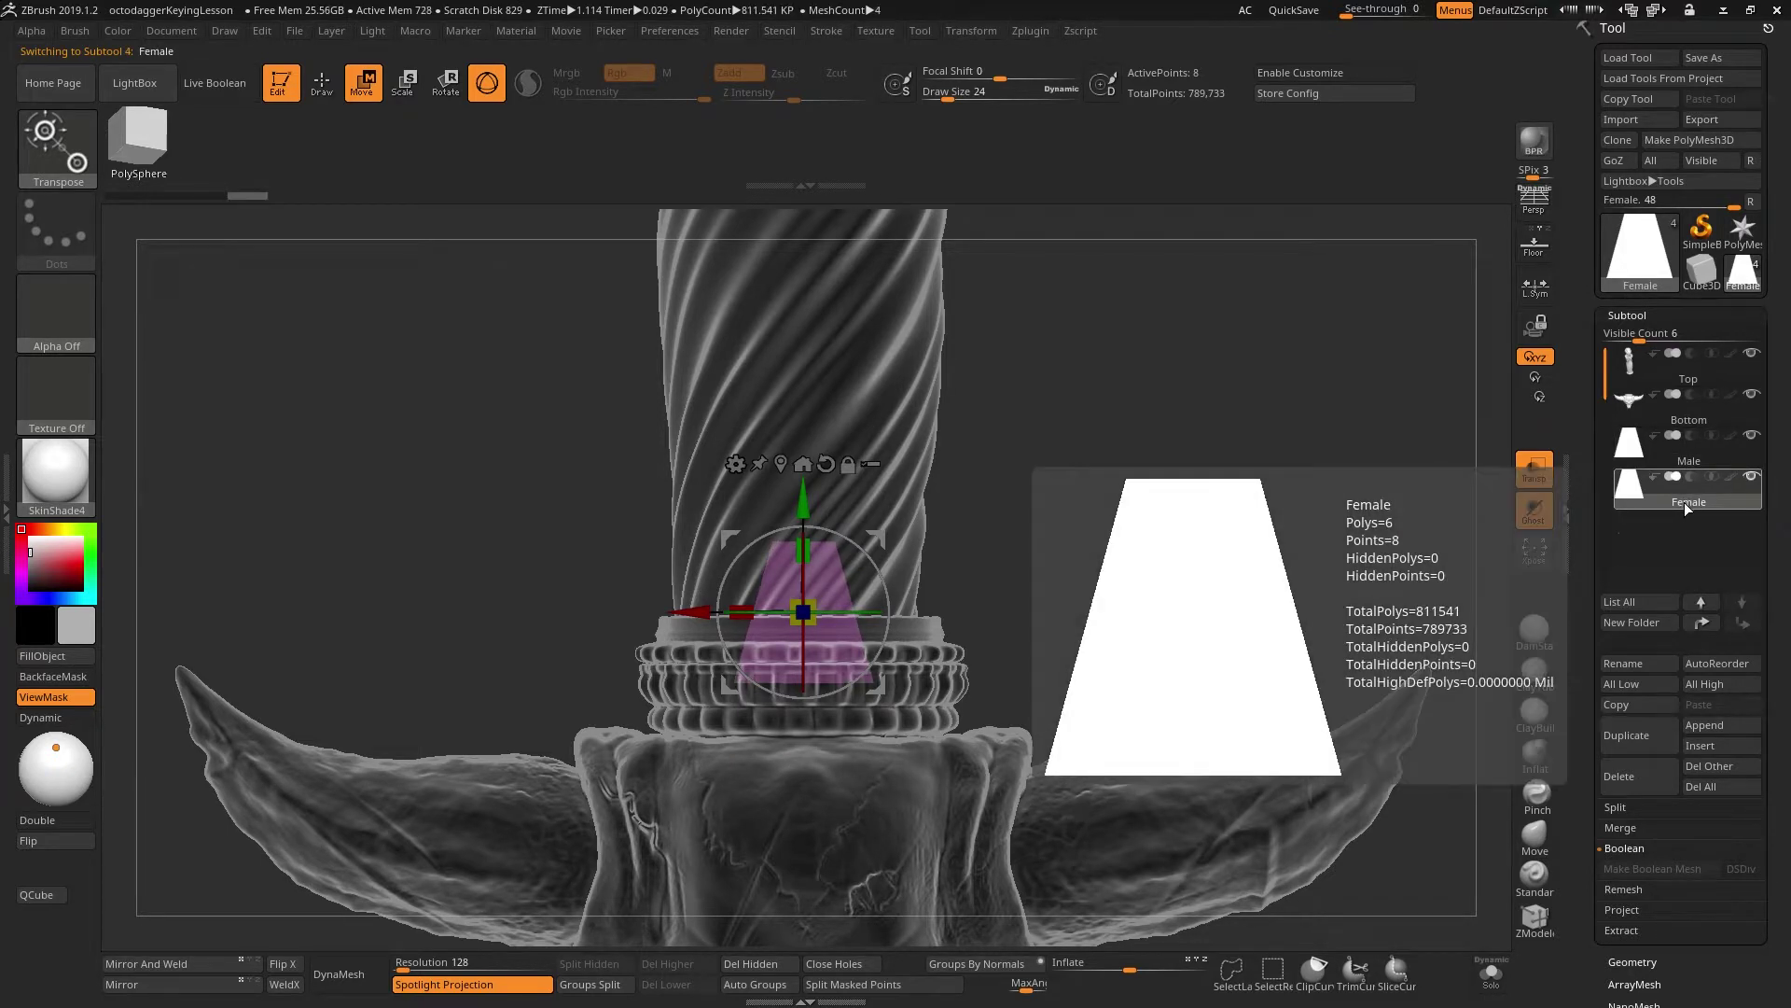
# Step: Move Female directly below Top in the subtool order, set it to subtract, and flag Top and Bottom as start groups
pyautogui.click(1700, 602)
pyautogui.click(1701, 602)
pyautogui.moveTo(1648, 368)
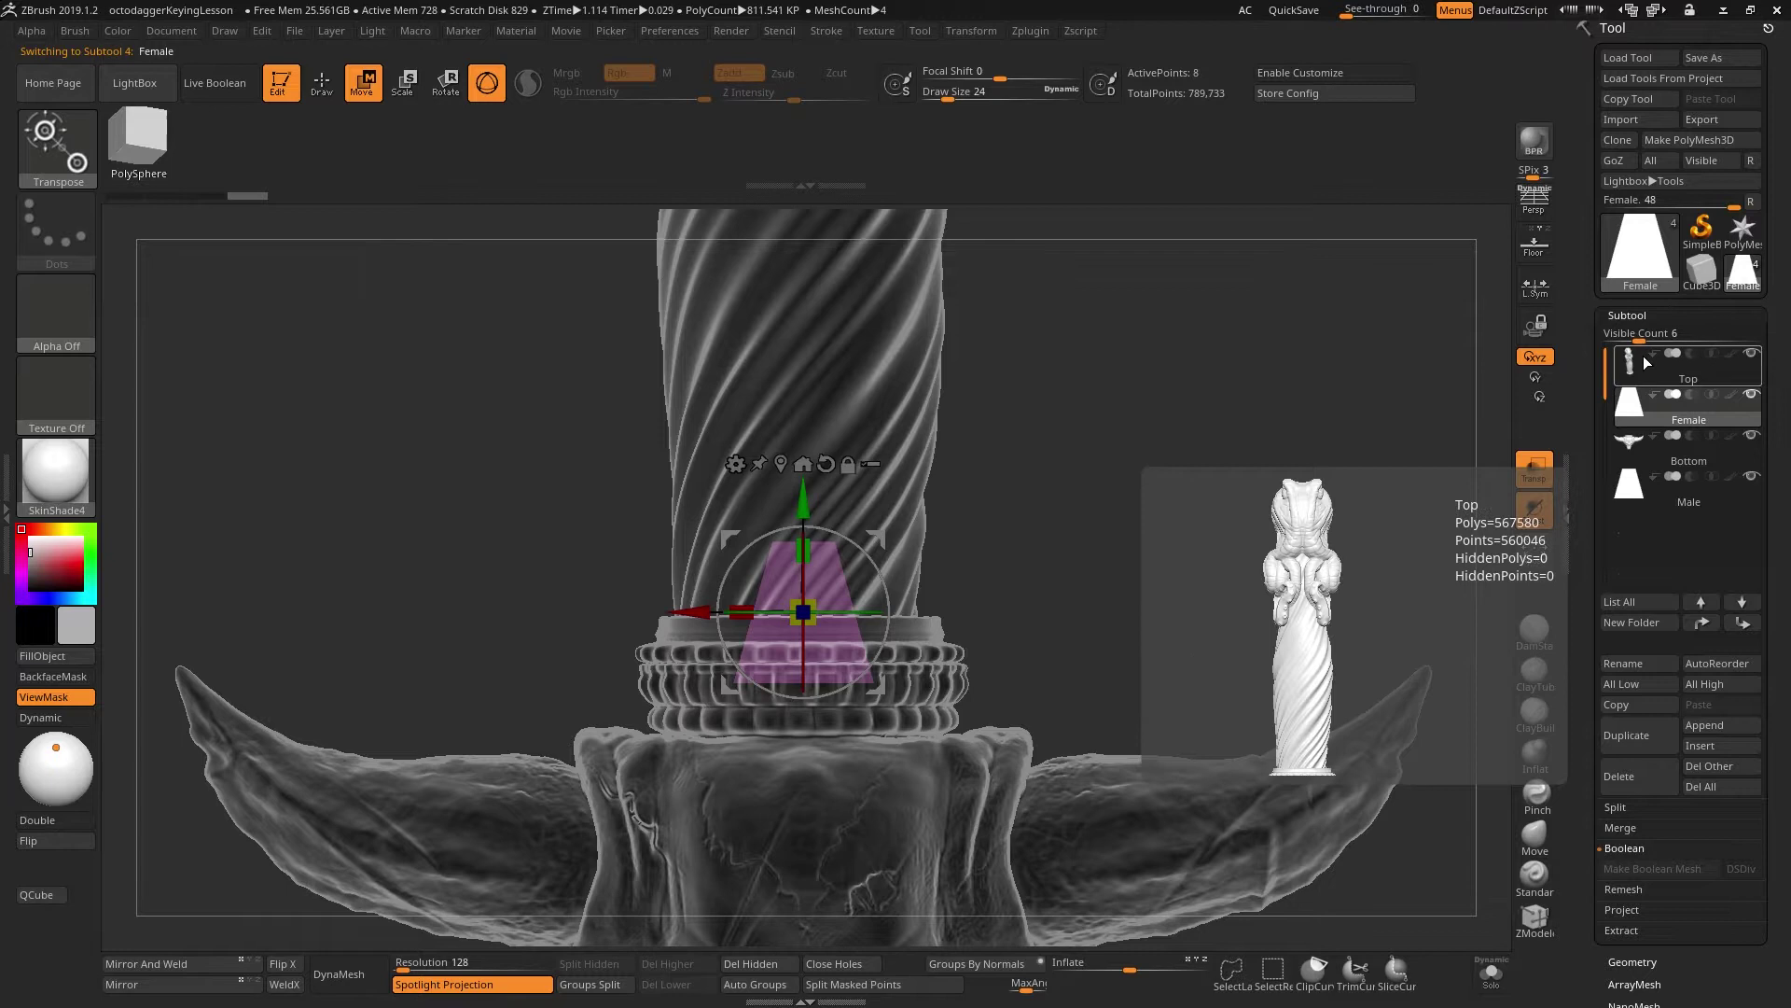
pyautogui.moveTo(1693, 421)
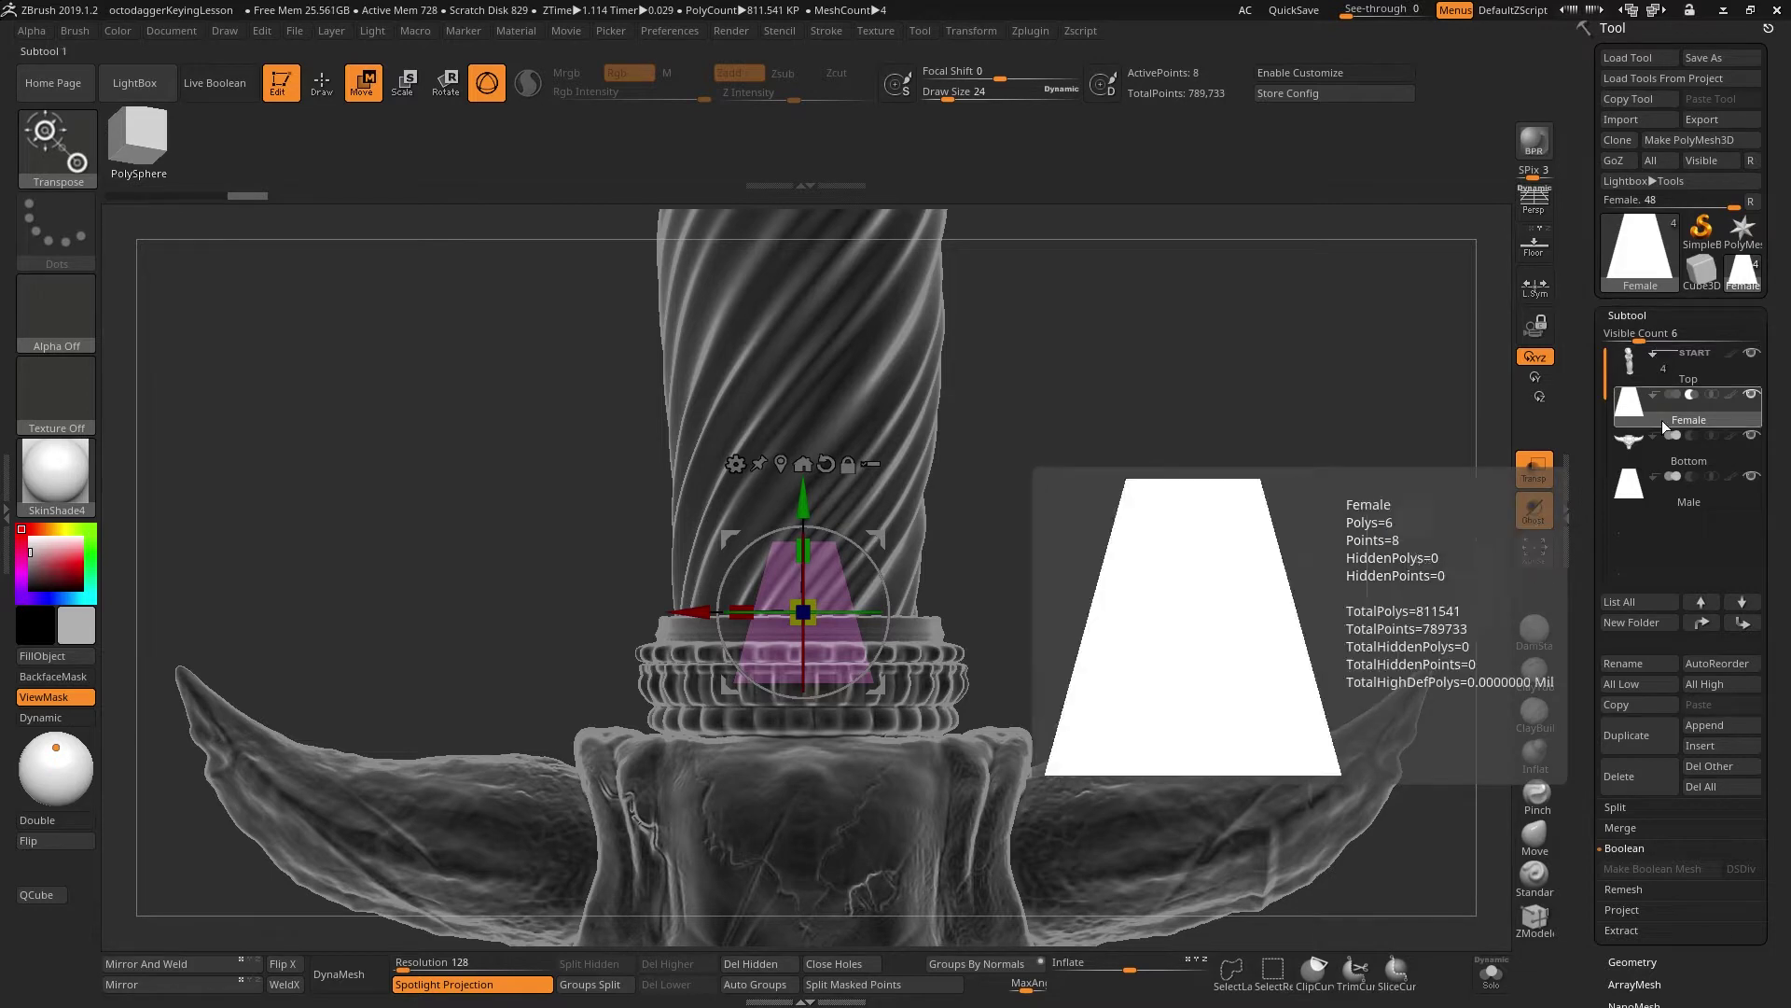
pyautogui.moveTo(1672, 449)
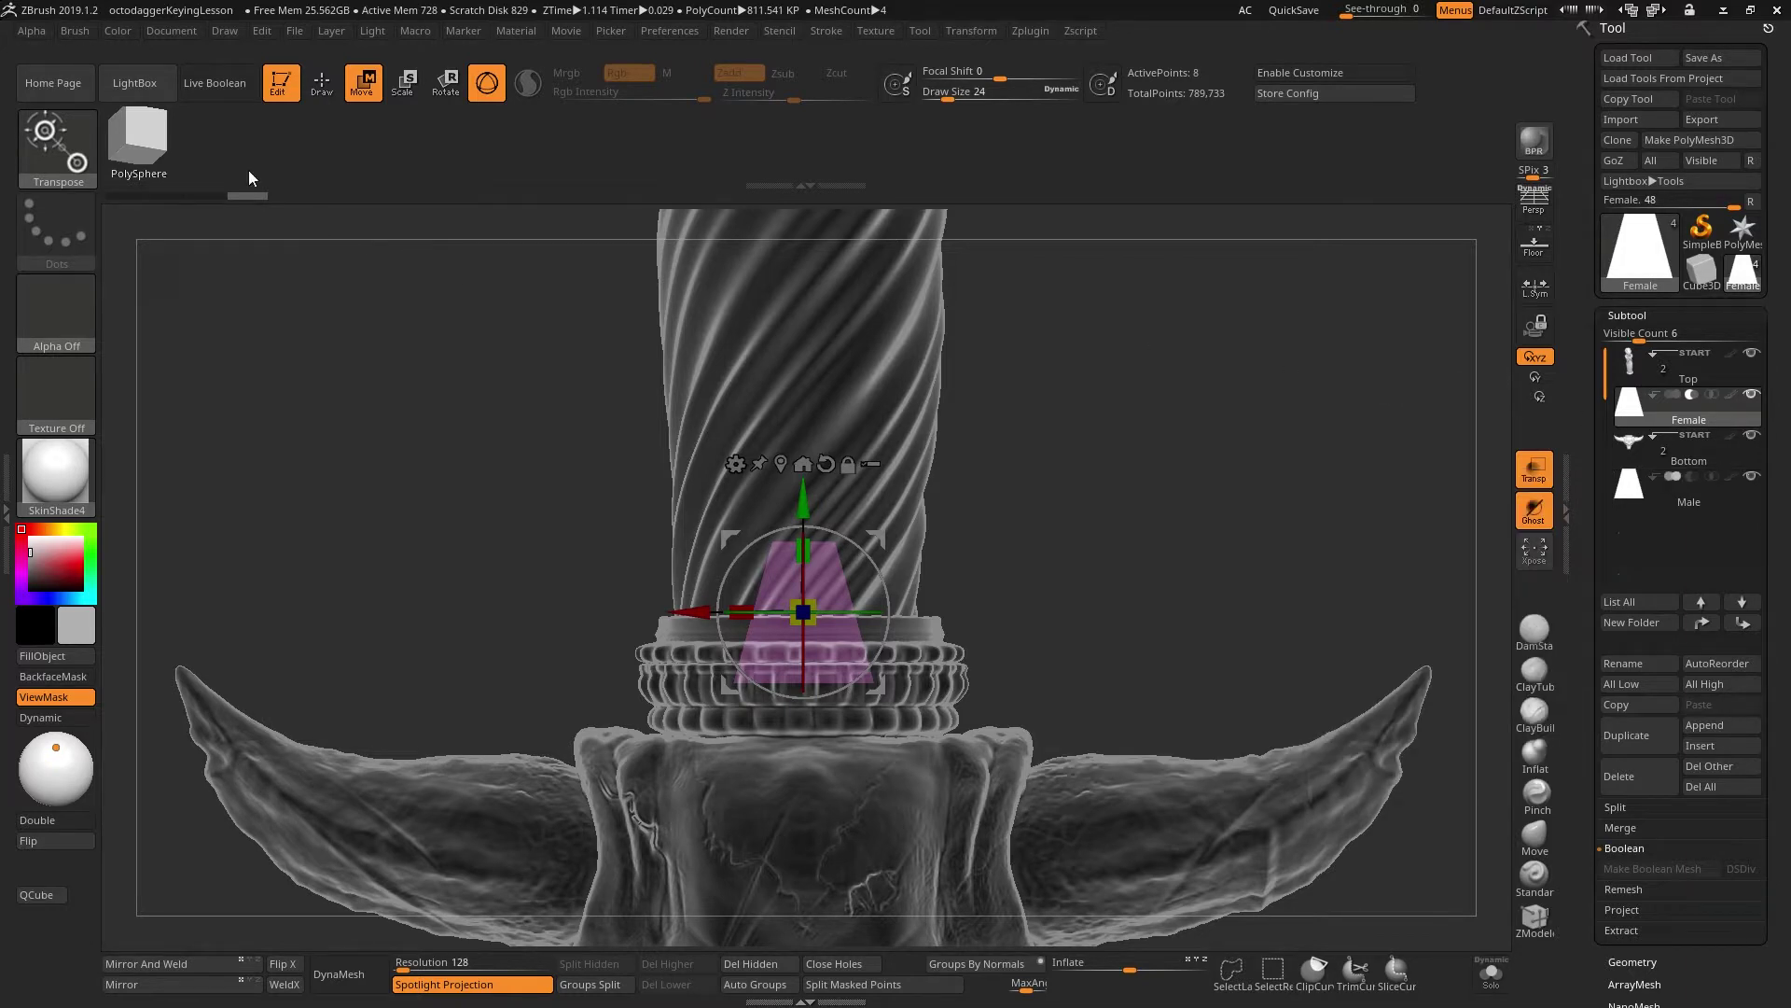
# Step: Enable Live Boolean with transparency off, make a boolean mesh from the subtool groups and switch to the resulting tool
pyautogui.click(222, 89)
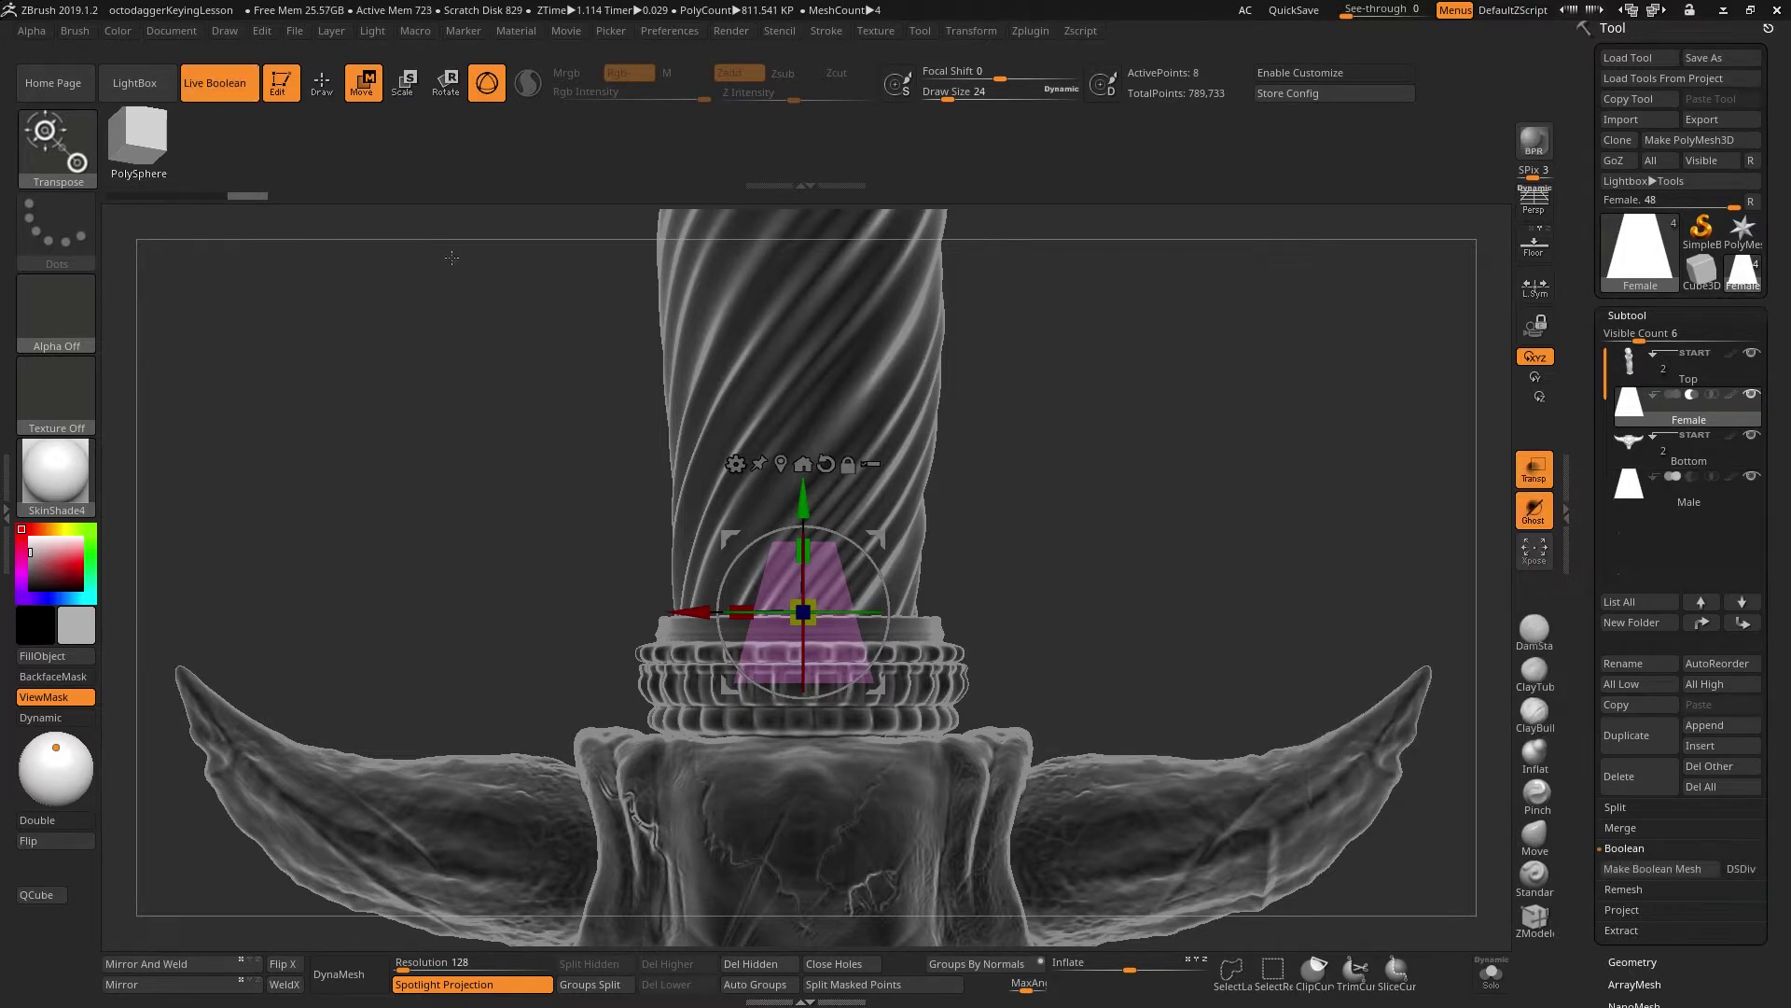
pyautogui.click(1538, 476)
pyautogui.press('q')
pyautogui.moveTo(1216, 580)
pyautogui.keyDown('ctrl'); pyautogui.mouseDown(button='right')
pyautogui.moveTo(1210, 552)
pyautogui.moveTo(1204, 586)
pyautogui.mouseUp(button='right'); pyautogui.keyUp('ctrl')
pyautogui.moveTo(1776, 561); pyautogui.dragTo(1777, 549)
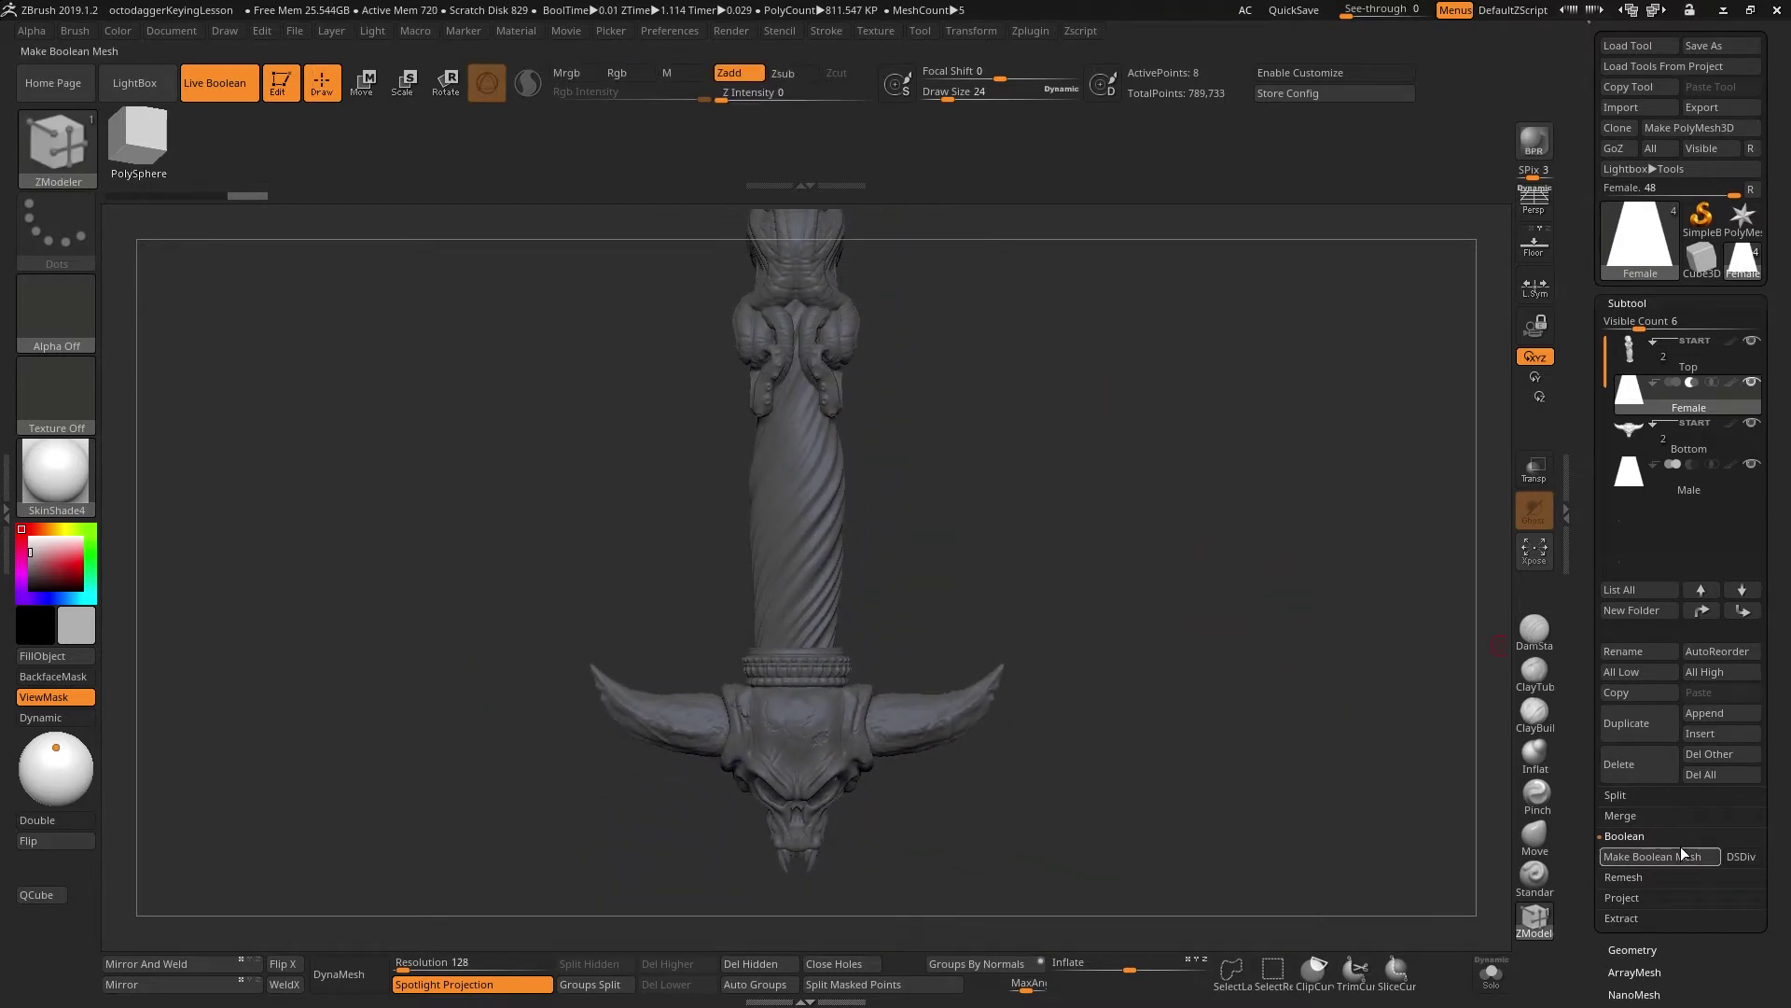
pyautogui.click(1683, 857)
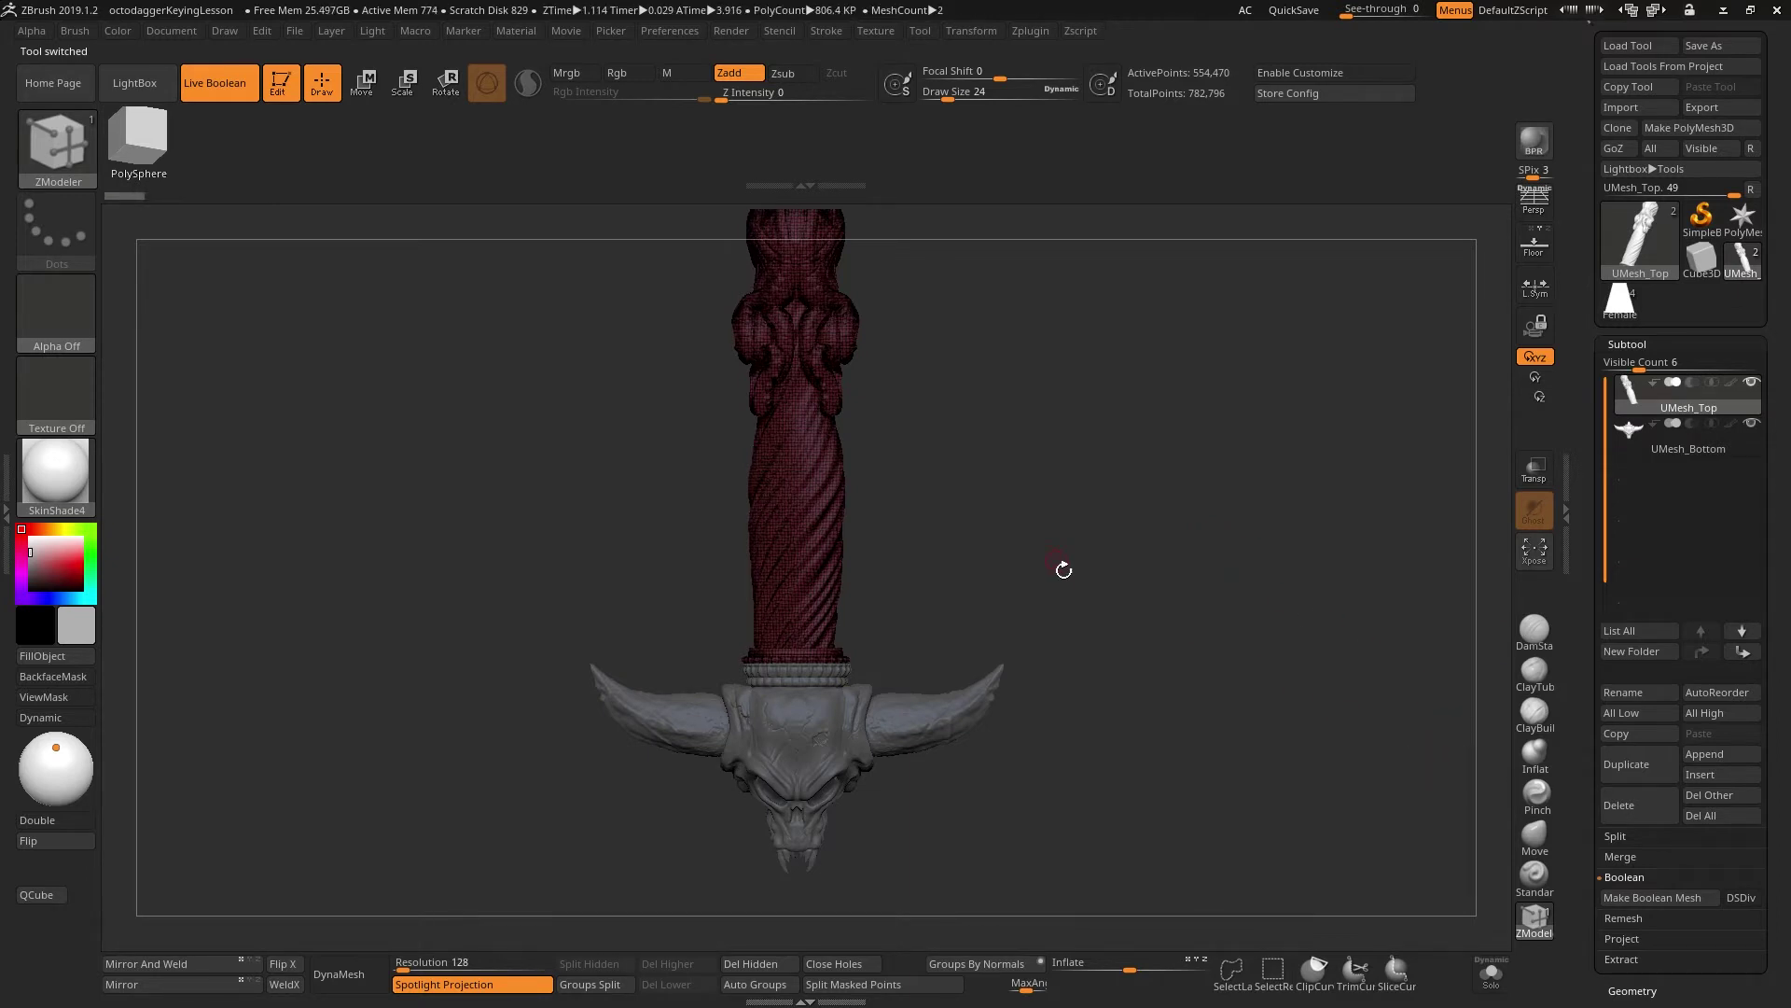
# Step: Move UMesh_Top sideways away from UMesh_Bottom to expose the joint, and turn off the polyframe display
pyautogui.press('w')
pyautogui.moveTo(872, 668); pyautogui.dragTo(1051, 640)
pyautogui.moveTo(1229, 599); pyautogui.dragTo(1254, 633)
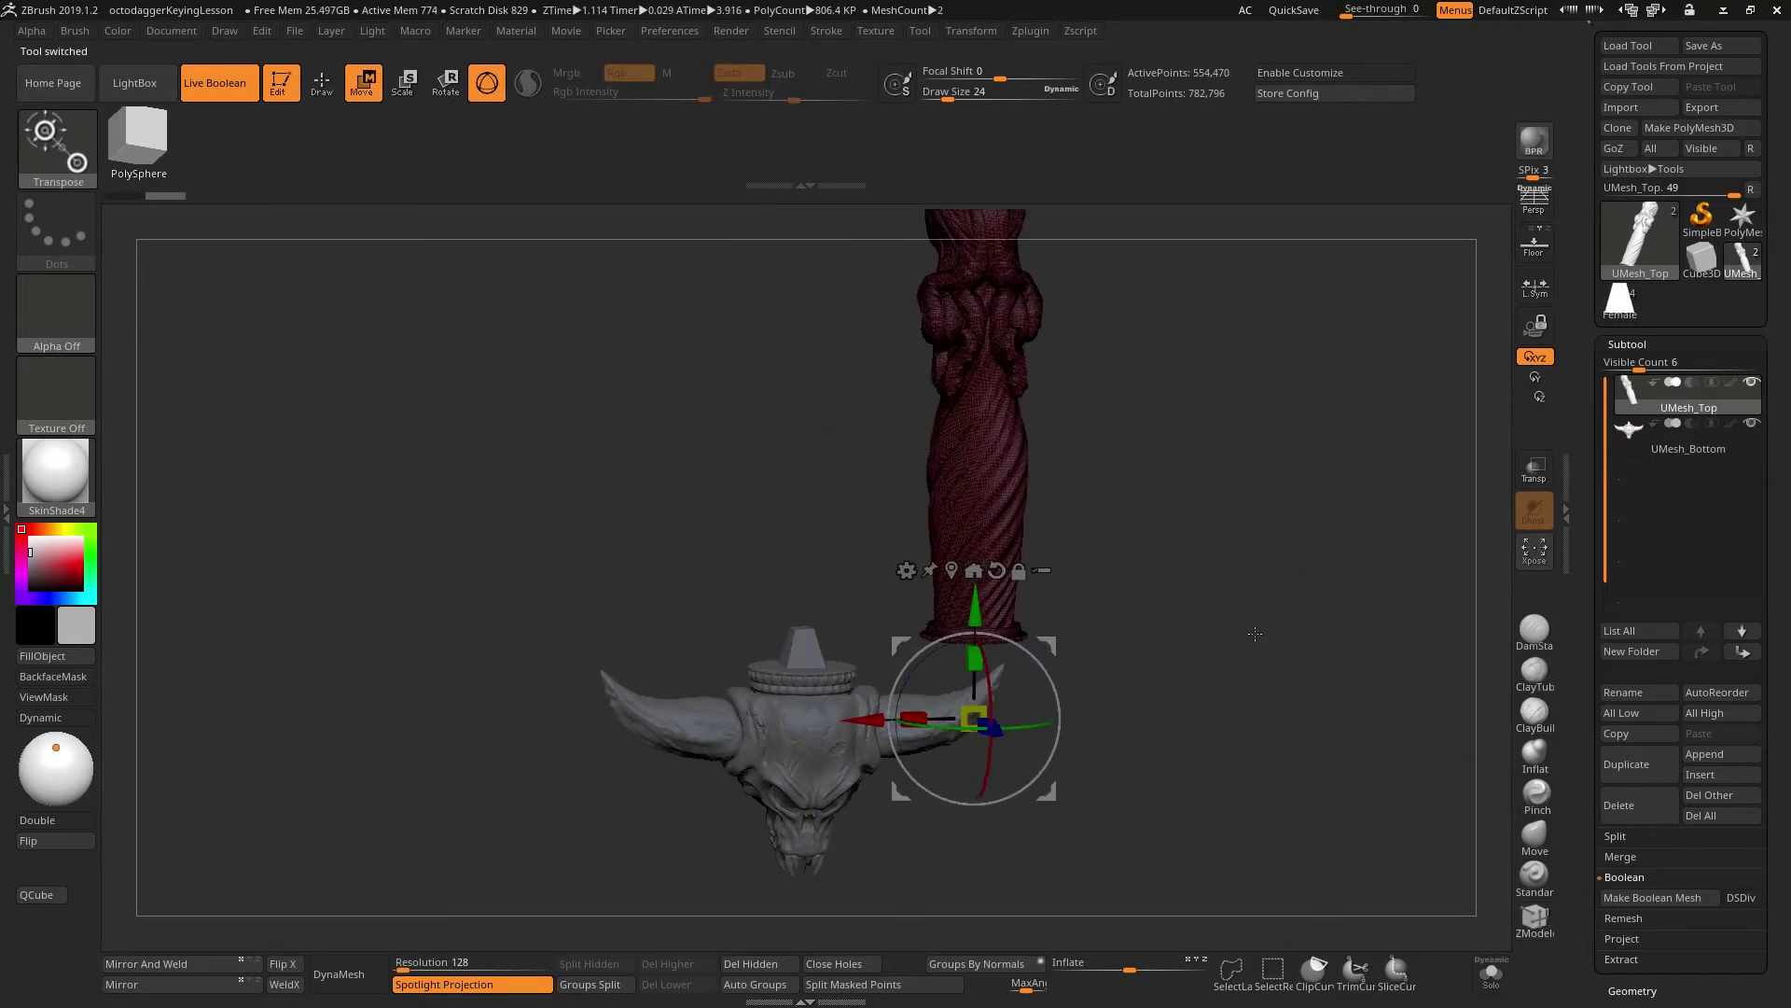
pyautogui.keyDown('ctrl'); pyautogui.moveTo(1255, 634); pyautogui.dragTo(1271, 680, button='right'); pyautogui.keyUp('ctrl')
pyautogui.hotkey('shift', 'f')
pyautogui.moveTo(1275, 706); pyautogui.dragTo(1249, 616)
pyautogui.keyDown('ctrl'); pyautogui.moveTo(1259, 613); pyautogui.dragTo(1271, 671, button='right'); pyautogui.keyUp('ctrl')
pyautogui.moveTo(1272, 672)
pyautogui.mouseDown()
pyautogui.moveTo(1282, 571)
pyautogui.moveTo(1297, 723)
pyautogui.mouseUp()
# Step: Select UMesh_Bottom, show its polygroups and temporarily isolate the base from the key to examine the joint surface
pyautogui.press('q')
pyautogui.keyDown('alt'); pyautogui.click(509, 513); pyautogui.keyUp('alt')
pyautogui.moveTo(749, 486)
pyautogui.mouseDown()
pyautogui.moveTo(1012, 572)
pyautogui.moveTo(1080, 628)
pyautogui.mouseUp()
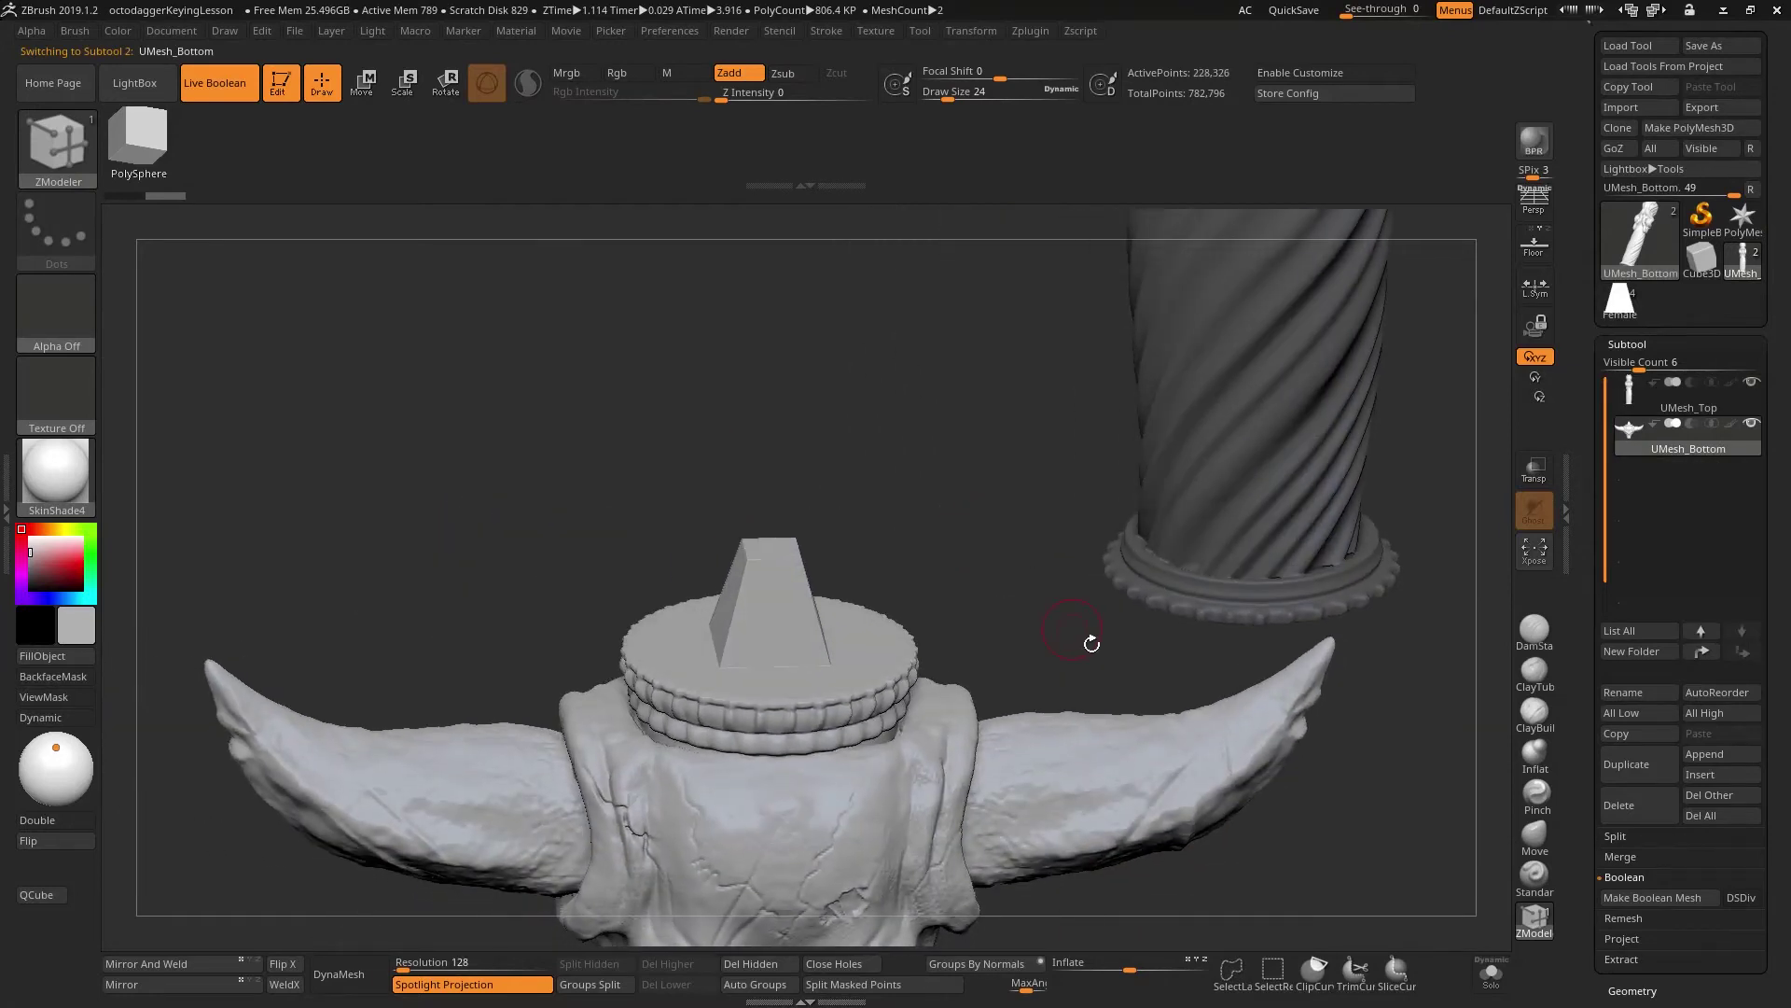
pyautogui.hotkey('shift', 'f')
pyautogui.keyDown('ctrl'); pyautogui.moveTo(1023, 516); pyautogui.dragTo(964, 716, button='right'); pyautogui.keyUp('ctrl')
pyautogui.keyDown('alt'); pyautogui.moveTo(854, 683); pyautogui.dragTo(1439, 584, button='right'); pyautogui.keyUp('alt')
pyautogui.keyDown('ctrl'); pyautogui.keyDown('shift'); pyautogui.click(1082, 694); pyautogui.keyUp('shift'); pyautogui.keyUp('ctrl')
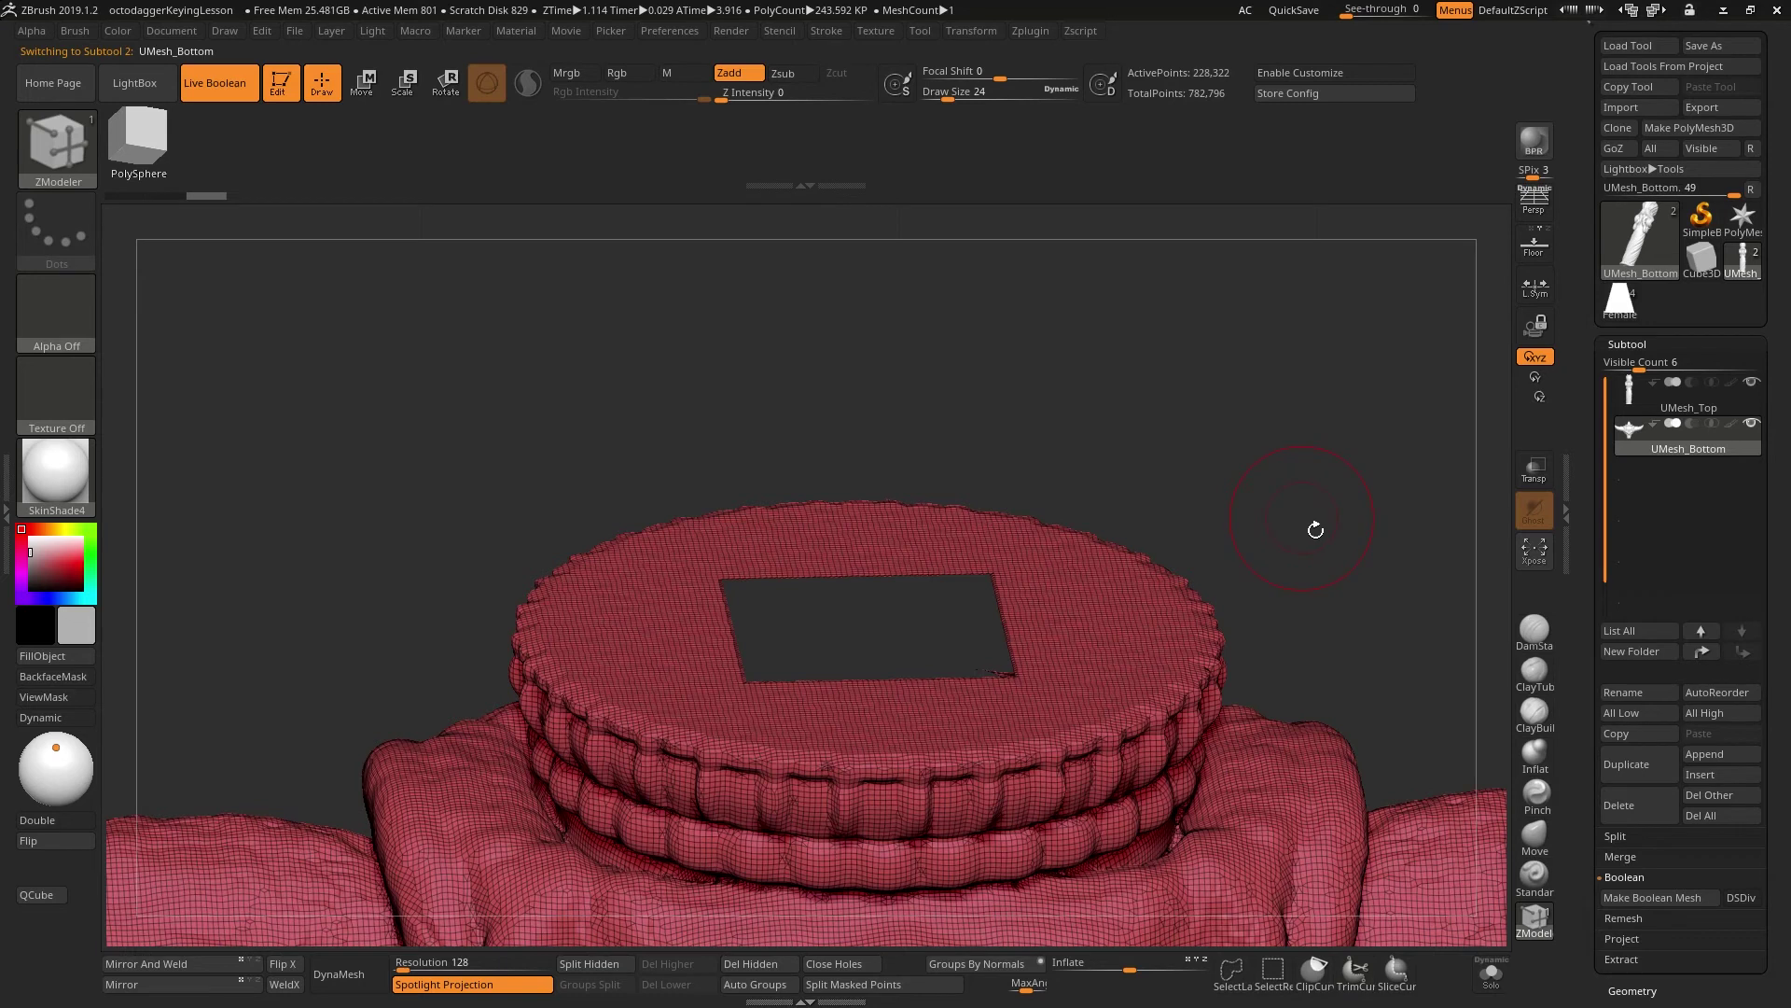
pyautogui.moveTo(1315, 520)
pyautogui.mouseDown()
pyautogui.moveTo(1300, 595)
pyautogui.moveTo(1323, 568)
pyautogui.mouseUp()
pyautogui.keyDown('ctrl'); pyautogui.keyDown('shift'); pyautogui.click(1306, 574); pyautogui.keyUp('shift'); pyautogui.keyUp('ctrl')
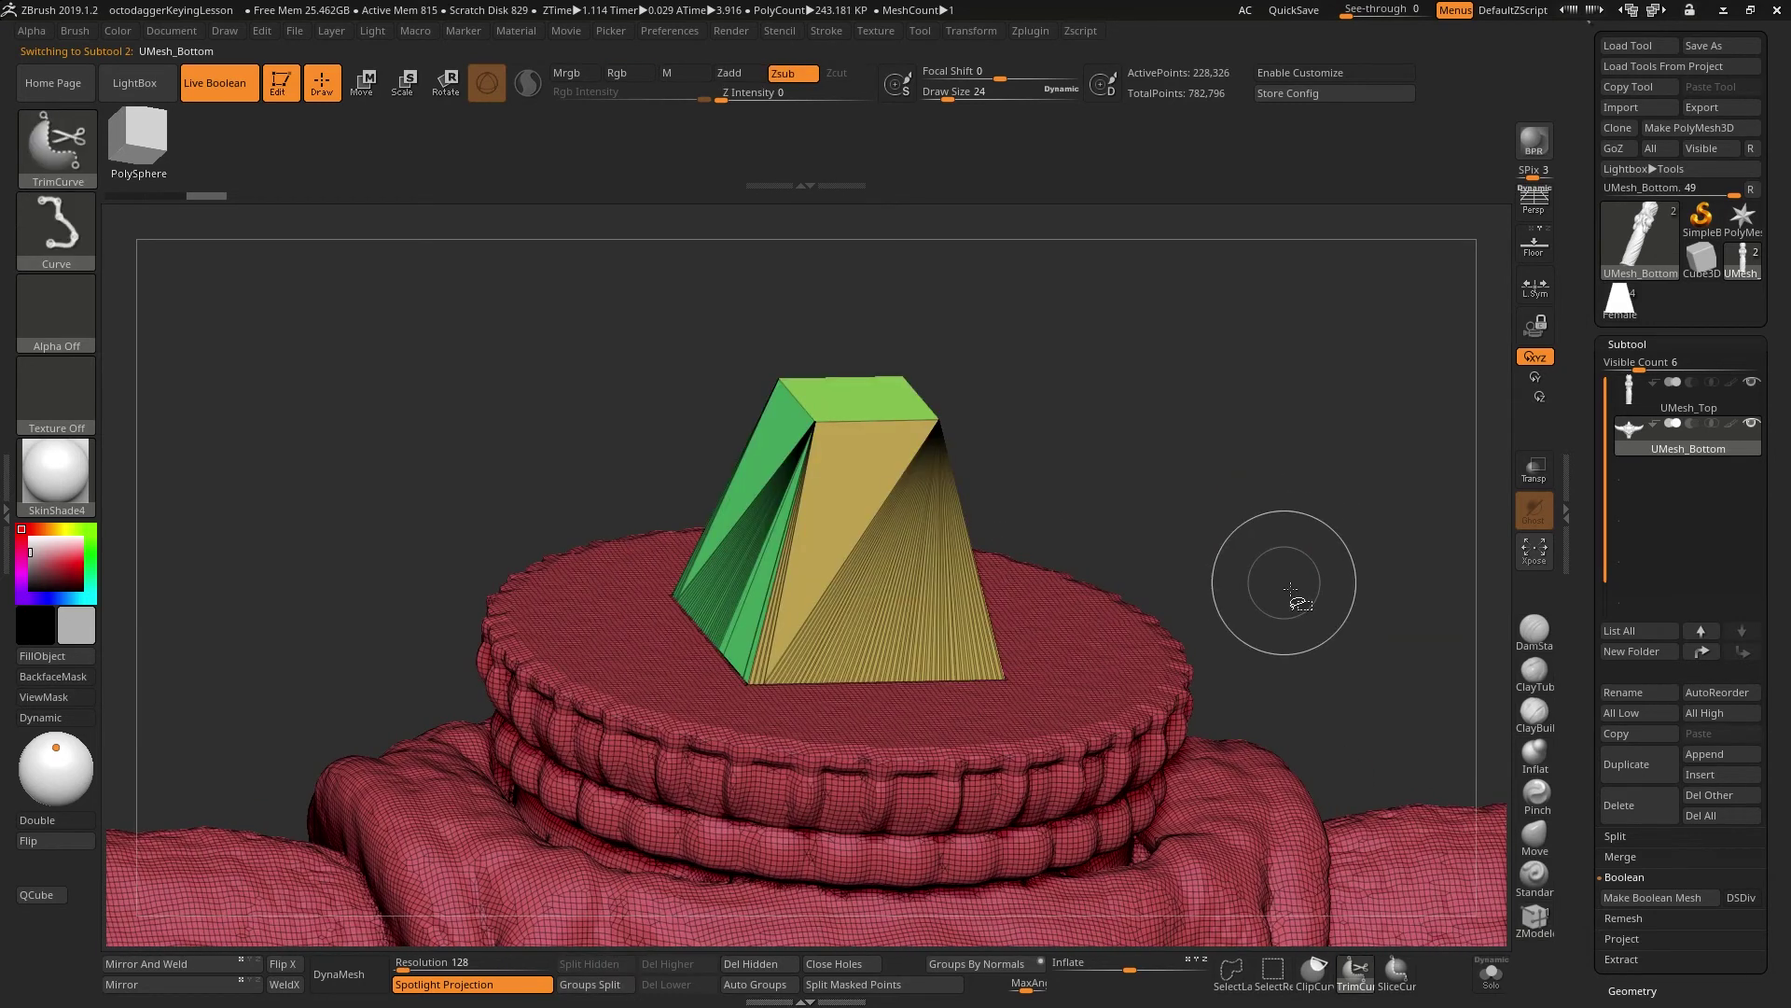
# Step: Turn off the polyframe and examine the key on UMesh_Bottom and the matching socket in the underside of UMesh_Top
pyautogui.keyDown('ctrl'); pyautogui.moveTo(1349, 616); pyautogui.dragTo(1213, 359, button='right'); pyautogui.keyUp('ctrl')
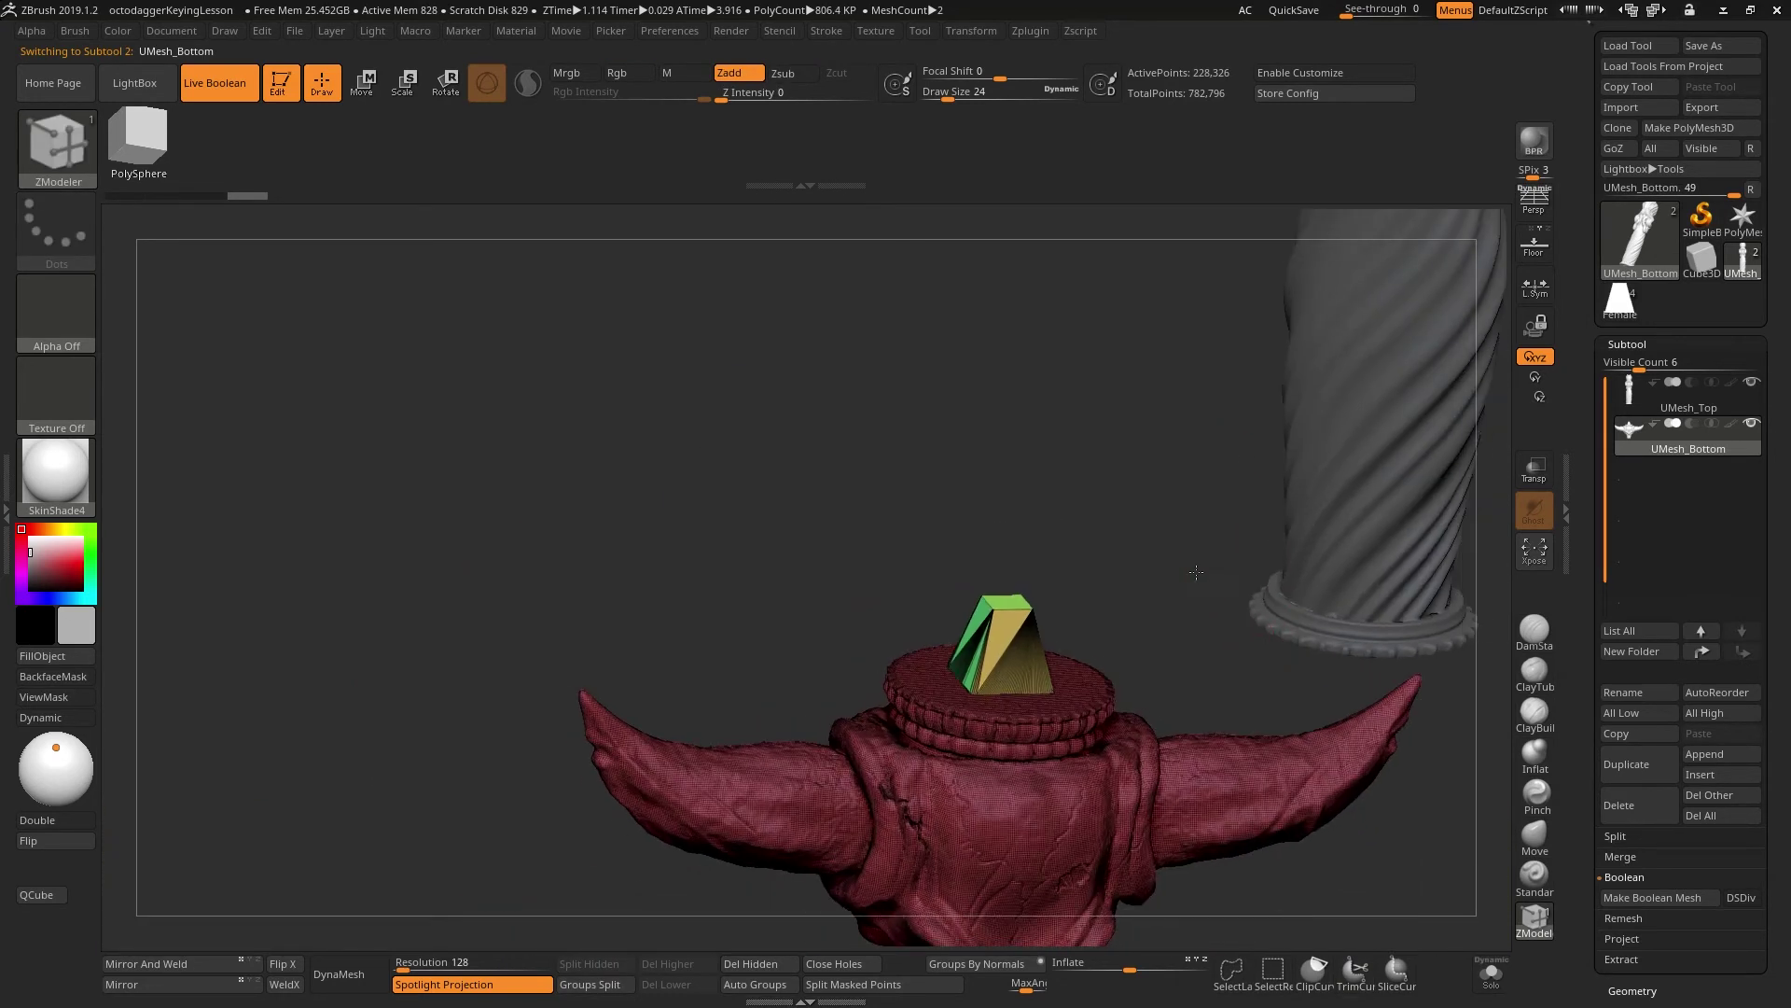
pyautogui.keyDown('shift'); pyautogui.moveTo(1200, 572); pyautogui.dragTo(1152, 564); pyautogui.keyUp('shift')
pyautogui.keyDown('alt'); pyautogui.moveTo(1151, 563); pyautogui.dragTo(811, 536, button='right'); pyautogui.keyUp('alt')
pyautogui.moveTo(1318, 688); pyautogui.dragTo(1280, 703)
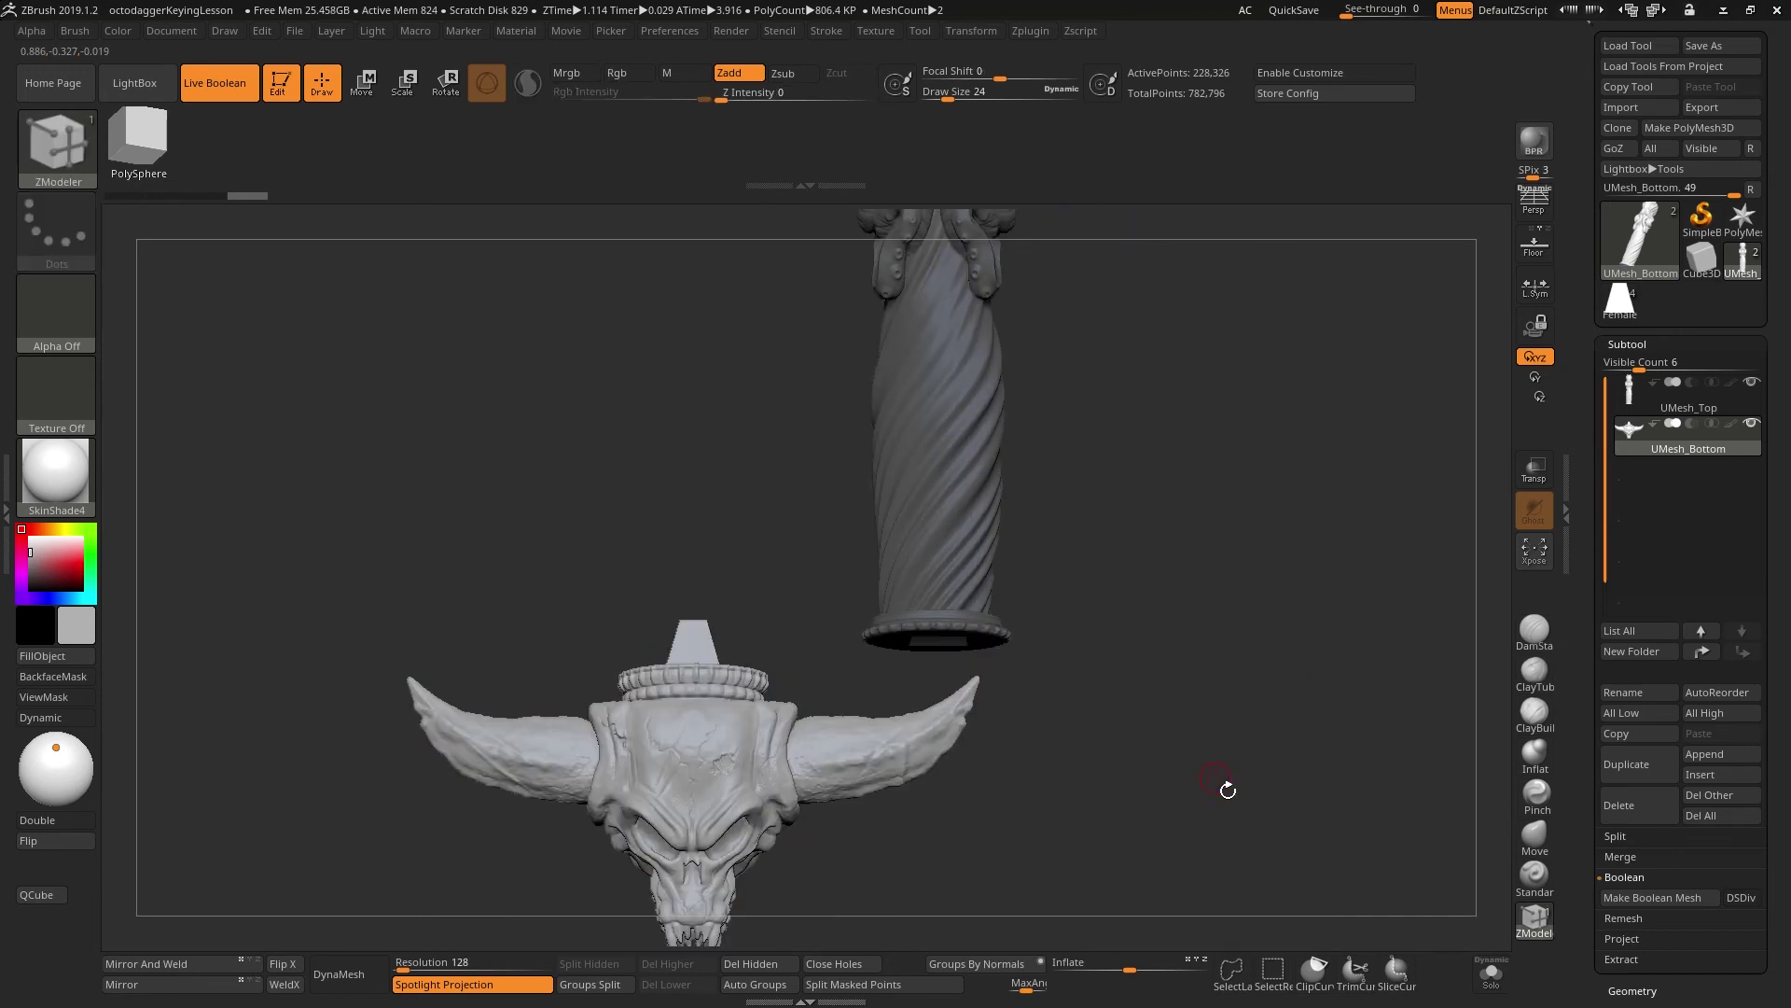
pyautogui.moveTo(1225, 746); pyautogui.dragTo(1215, 743)
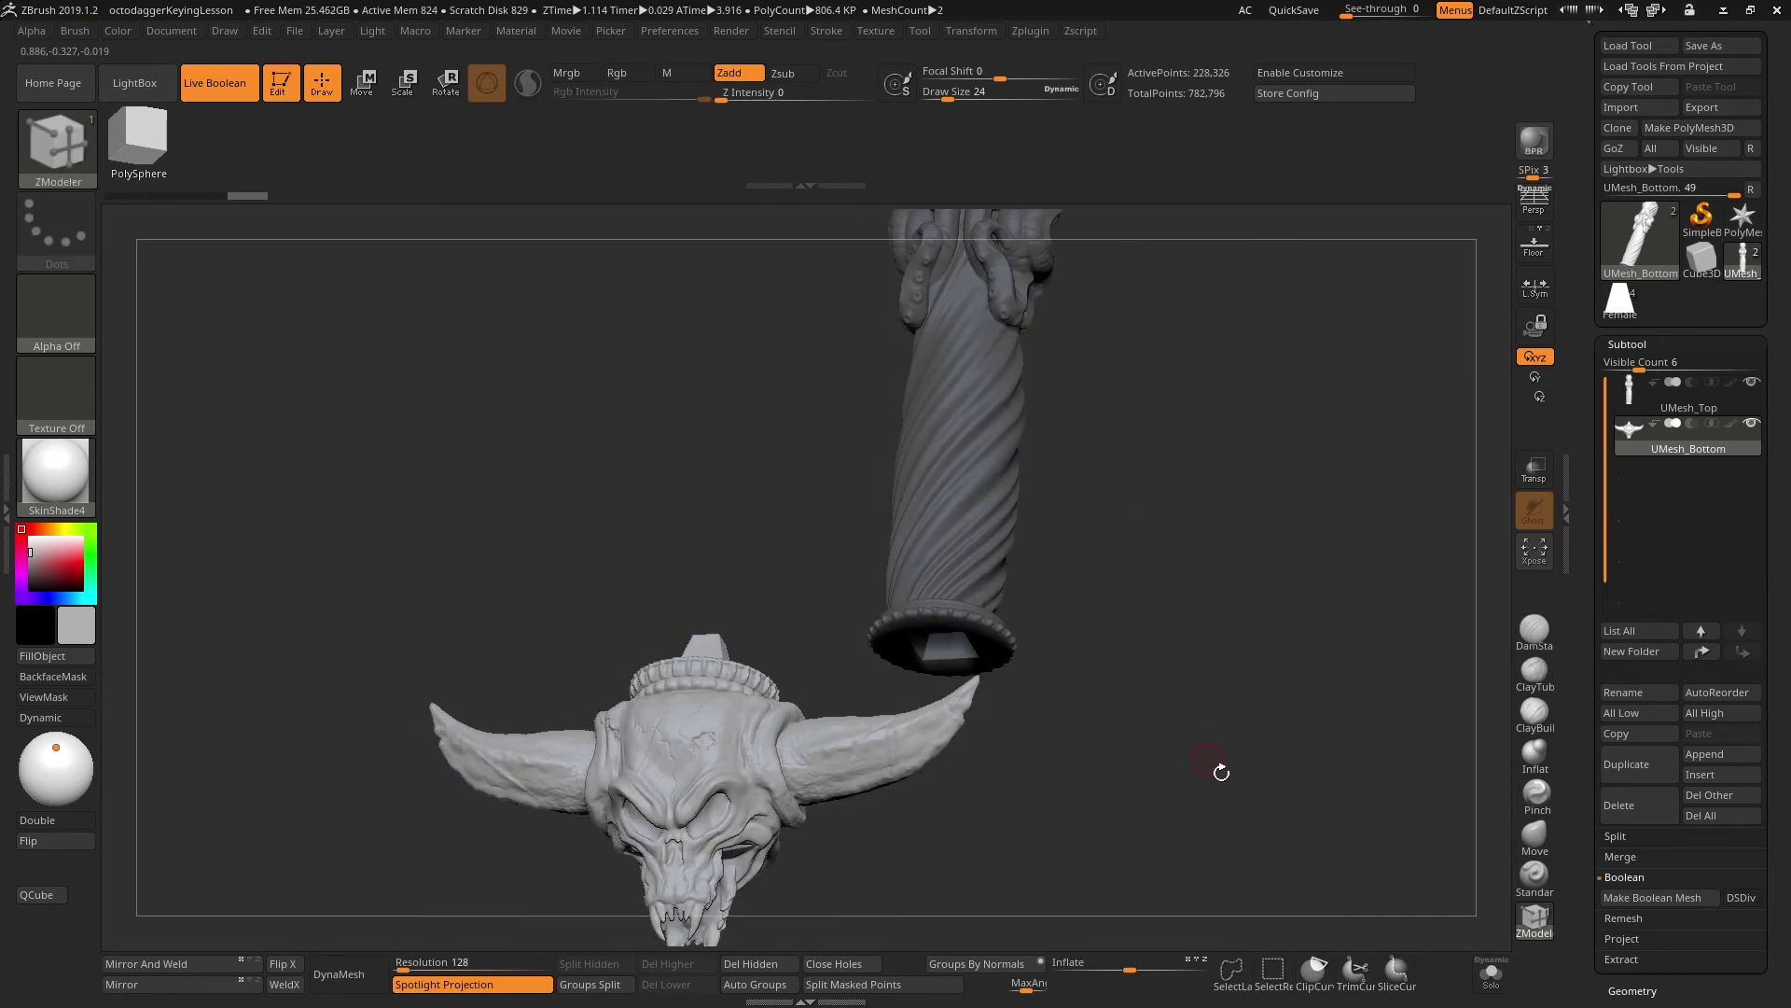